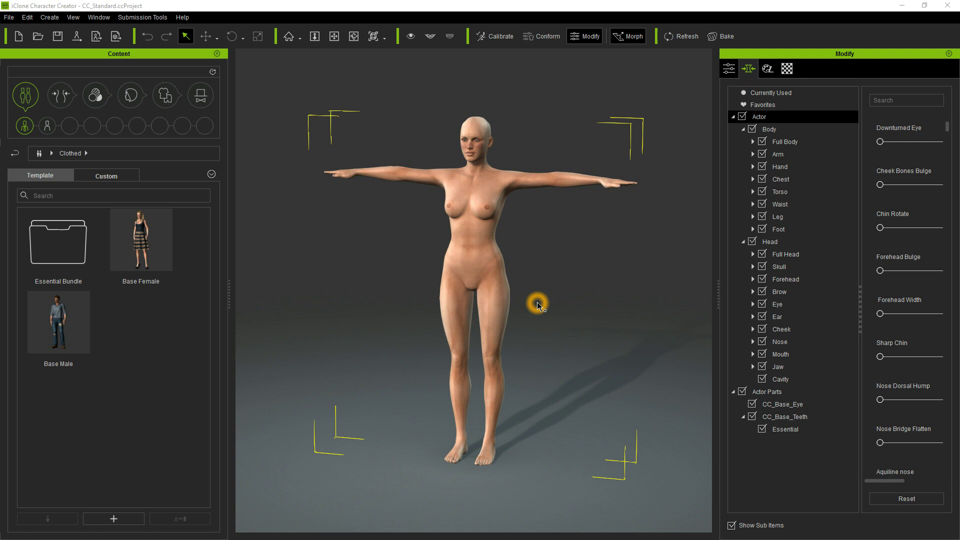
{"action": "left_click", "coordinate": [554, 264]}
{"action": "left_click", "coordinate": [555, 261]}
{"action": "left_click", "coordinate": [554, 261]}
{"action": "left_click", "coordinate": [553, 263]}
Apply the Base Male full-body morph template to the character
{"action": "left_click", "coordinate": [62, 103]}
{"action": "left_click", "coordinate": [69, 250]}
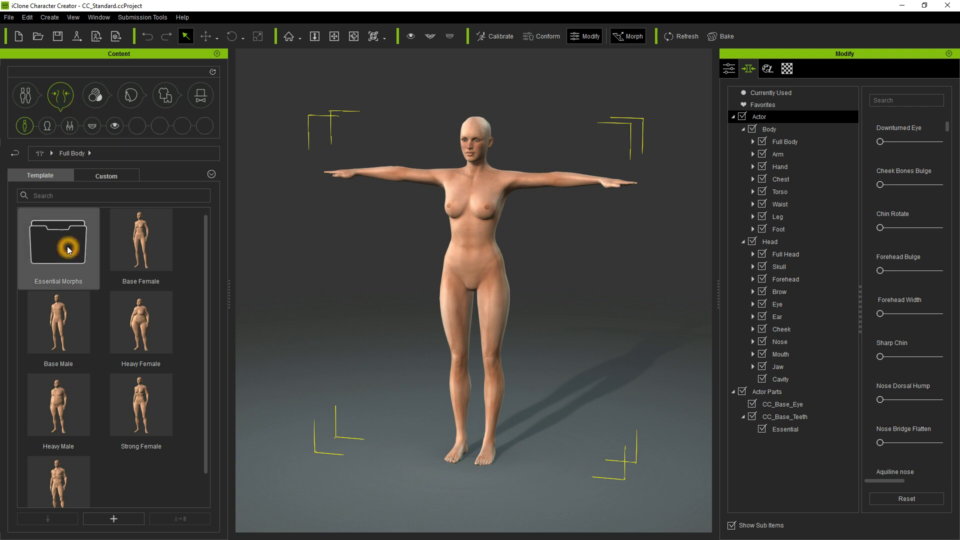
{"action": "double_click", "coordinate": [58, 329]}
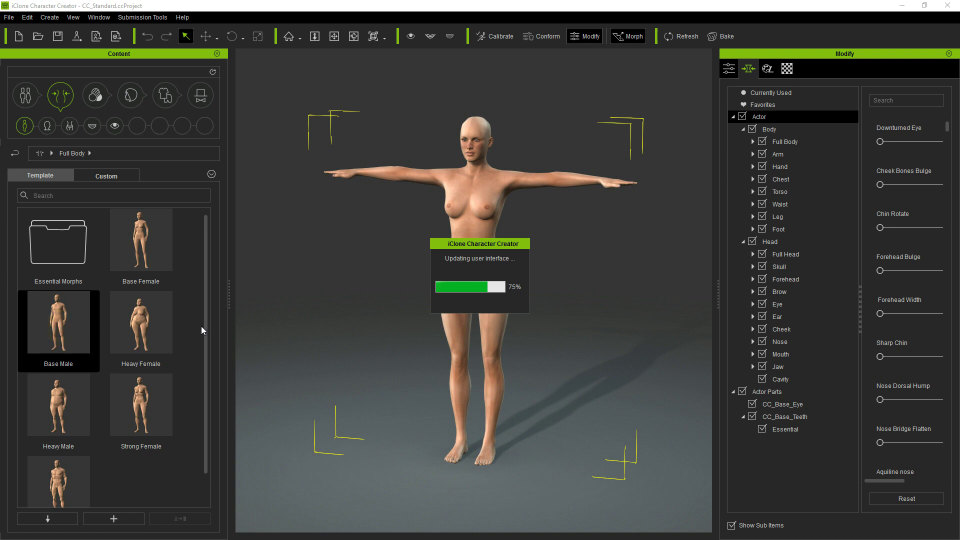
{"action": "left_click", "coordinate": [387, 289]}
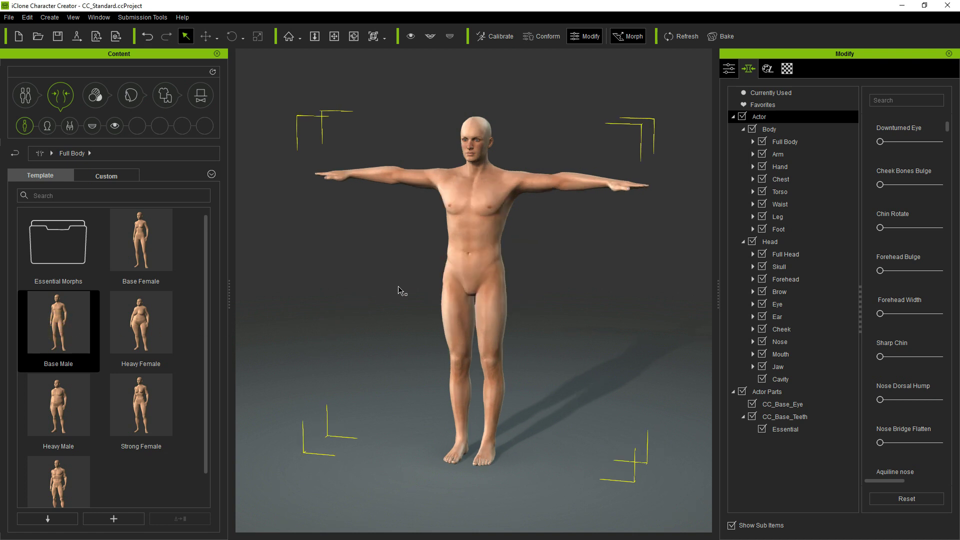
{"action": "left_click", "coordinate": [607, 279]}
{"action": "scroll", "coordinate": [623, 278], "scroll_direction": "up", "scroll_amount": 1}
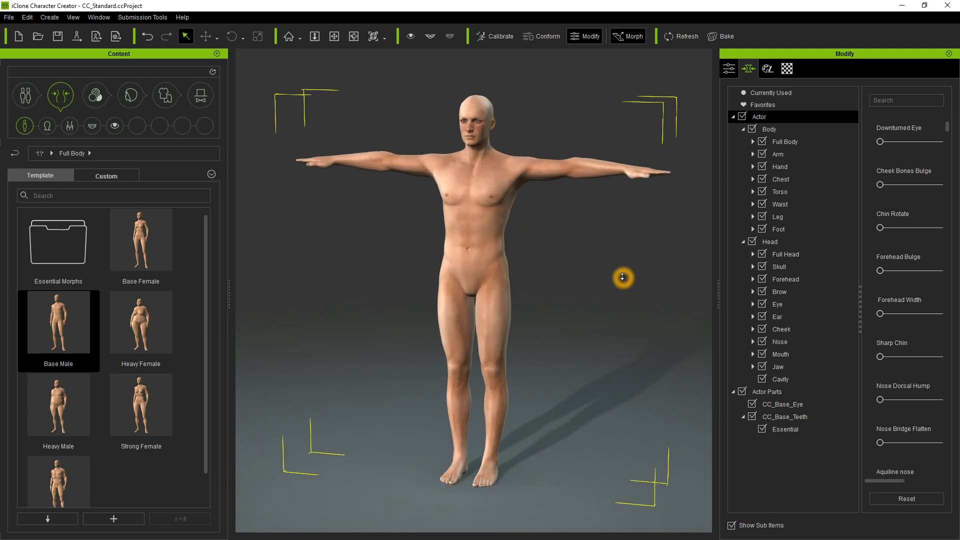
{"action": "right_click_drag", "start_coordinate": [622, 274], "coordinate": [658, 208]}
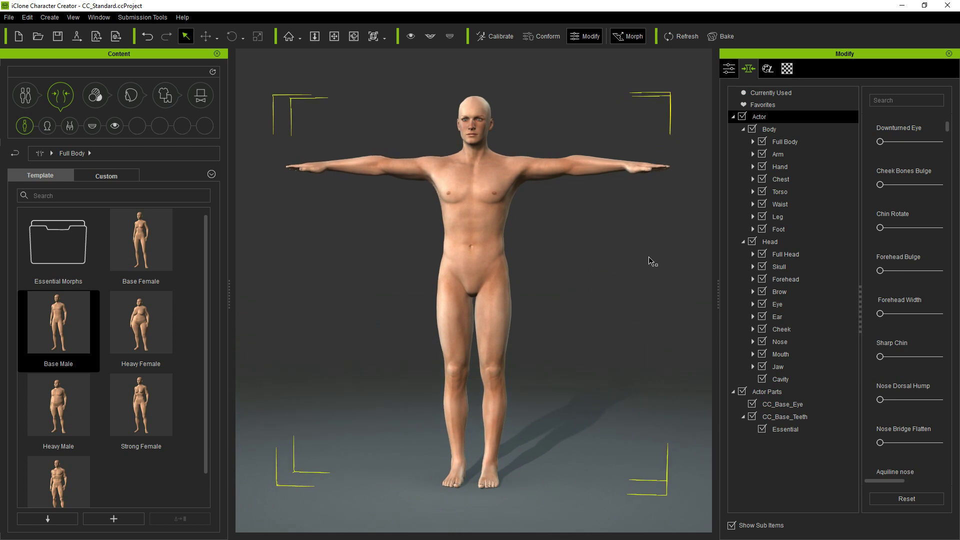
{"action": "left_click", "coordinate": [817, 180]}
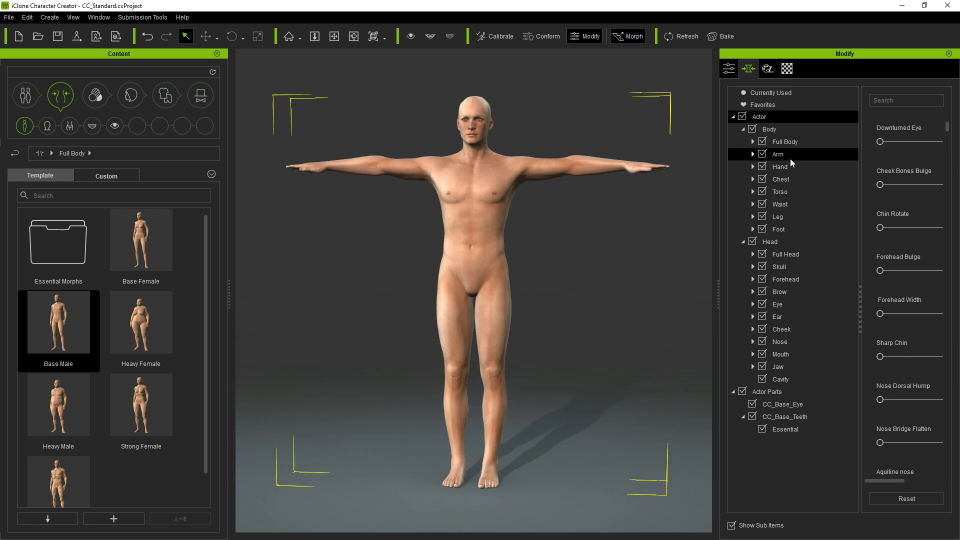
{"action": "left_click", "coordinate": [788, 142]}
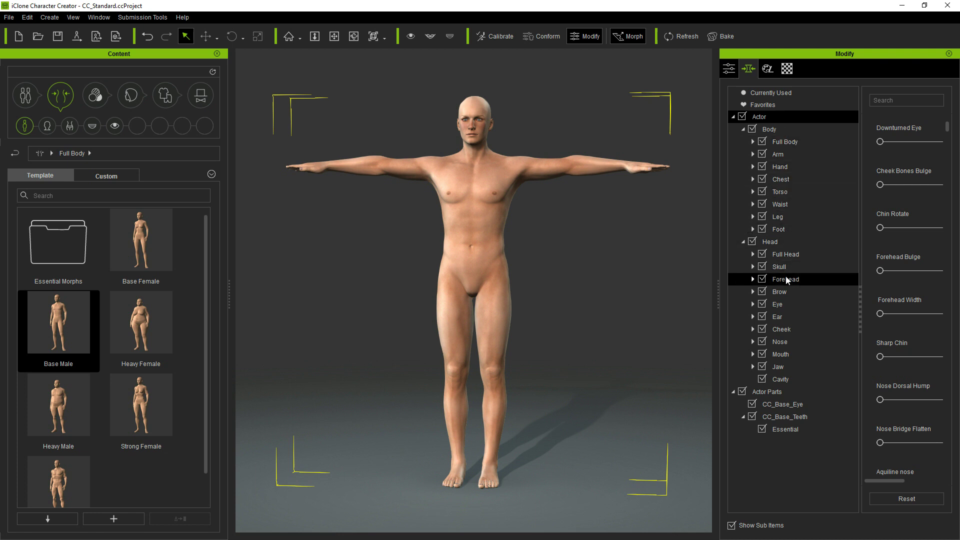
{"action": "left_click", "coordinate": [784, 317]}
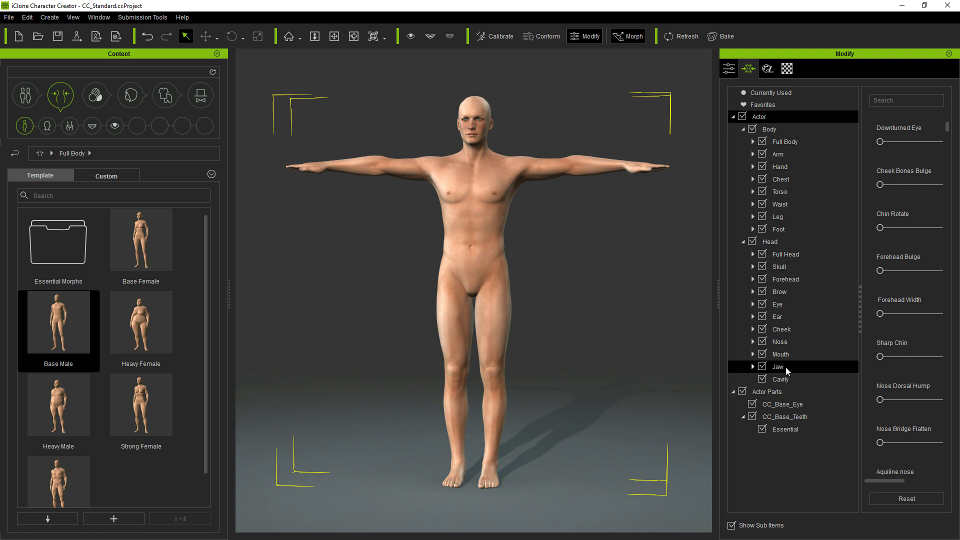
{"action": "left_click", "coordinate": [565, 257]}
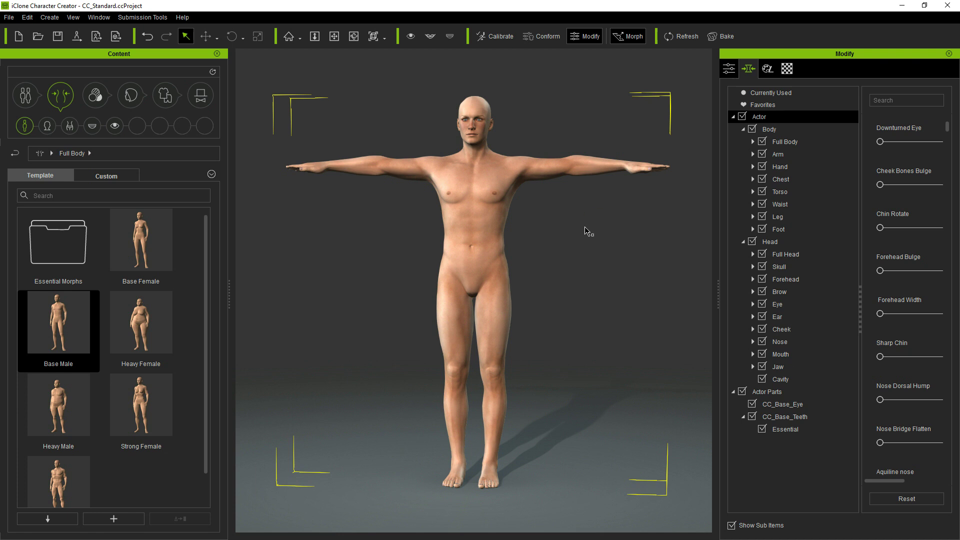
Switch to iClone 6 Pro and show its actor content templates
{"action": "left_click", "coordinate": [342, 301]}
{"action": "left_click", "coordinate": [274, 364]}
{"action": "left_click", "coordinate": [244, 531]}
{"action": "left_click", "coordinate": [517, 224]}
{"action": "key", "text": "alt+Tab"}
{"action": "key", "text": "alt+Tab"}
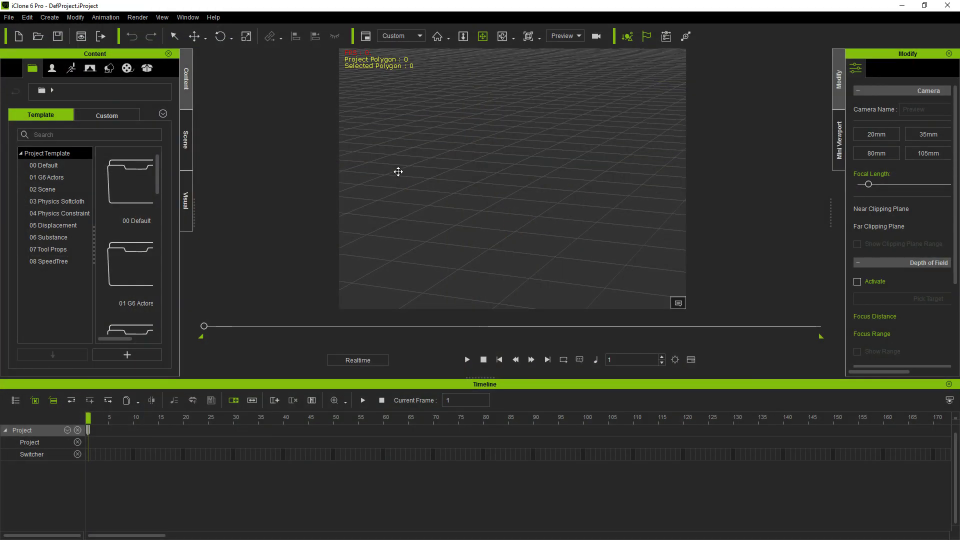
{"action": "left_click", "coordinate": [52, 69]}
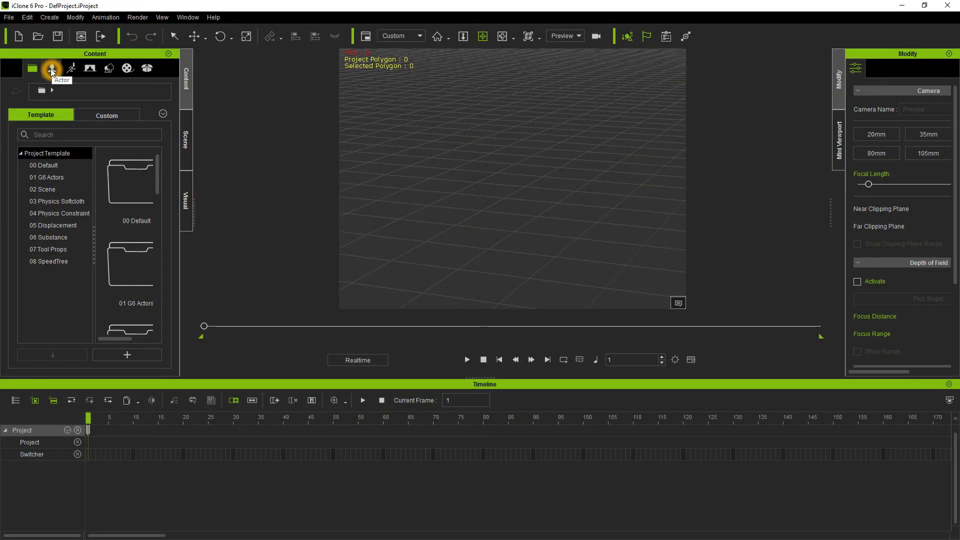
{"action": "left_click", "coordinate": [53, 70]}
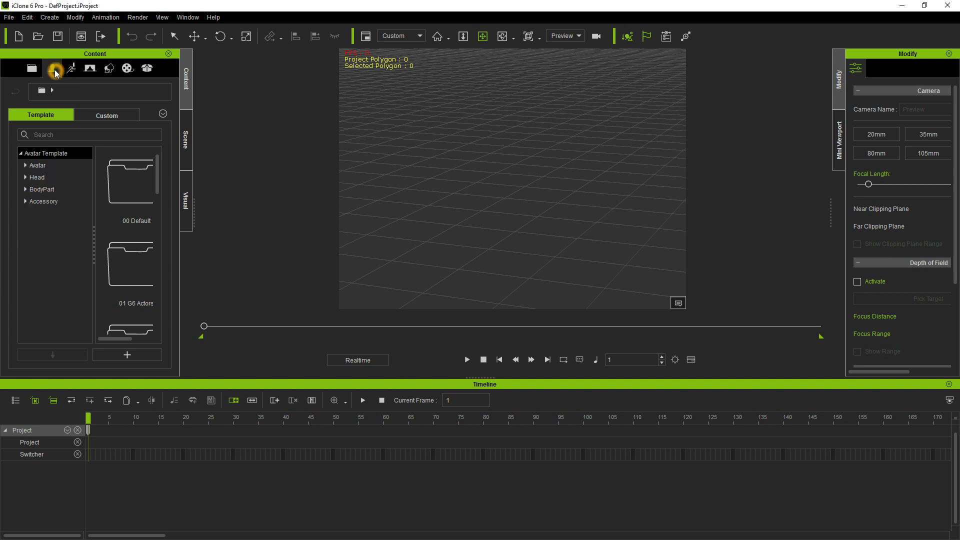
Open the Male heads of the Realistic Human pack, under RL Head in the Head templates
{"action": "left_click", "coordinate": [26, 177]}
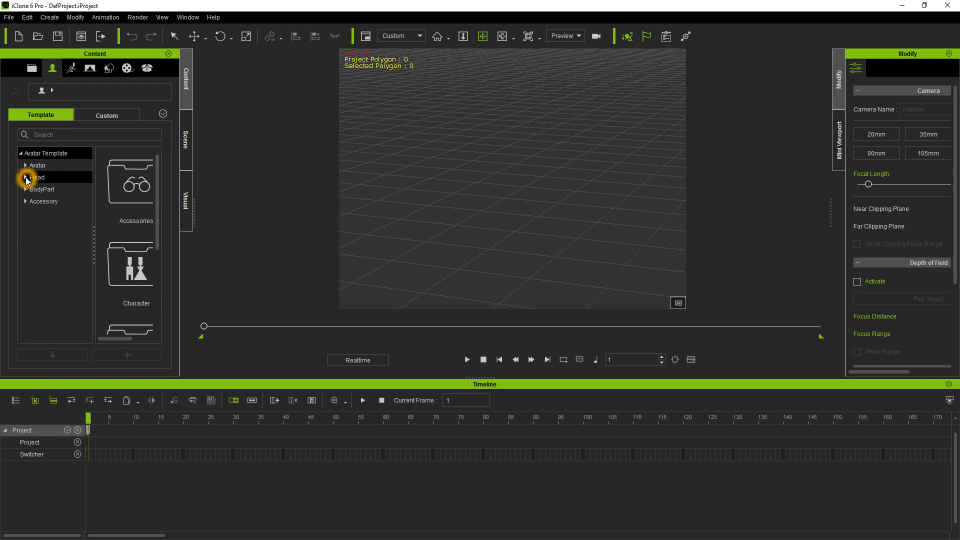
{"action": "left_click", "coordinate": [26, 178]}
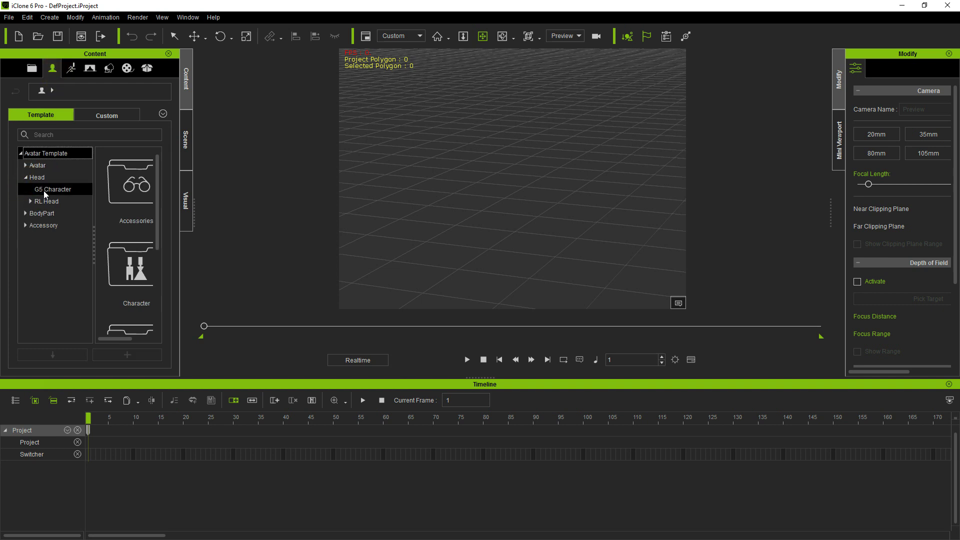
{"action": "left_click", "coordinate": [30, 202]}
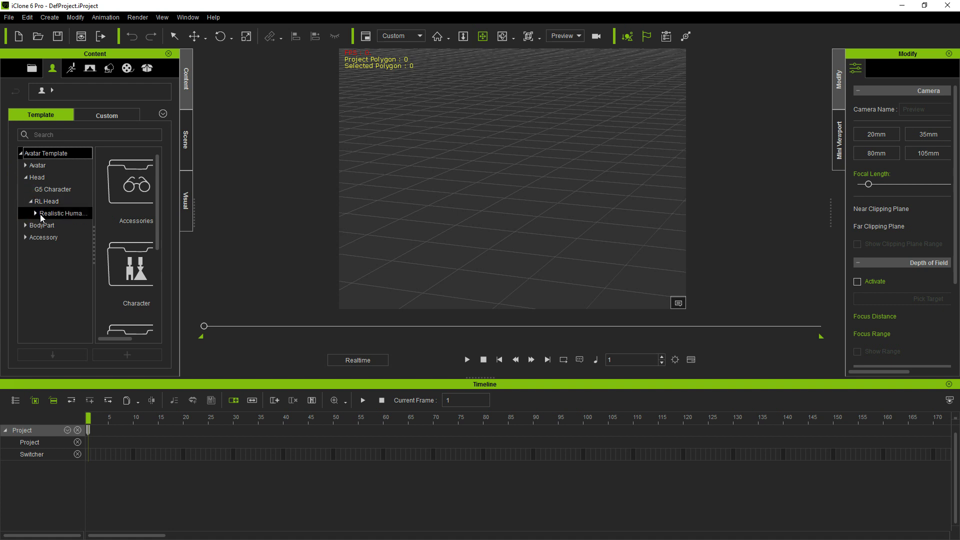
{"action": "left_click", "coordinate": [35, 214]}
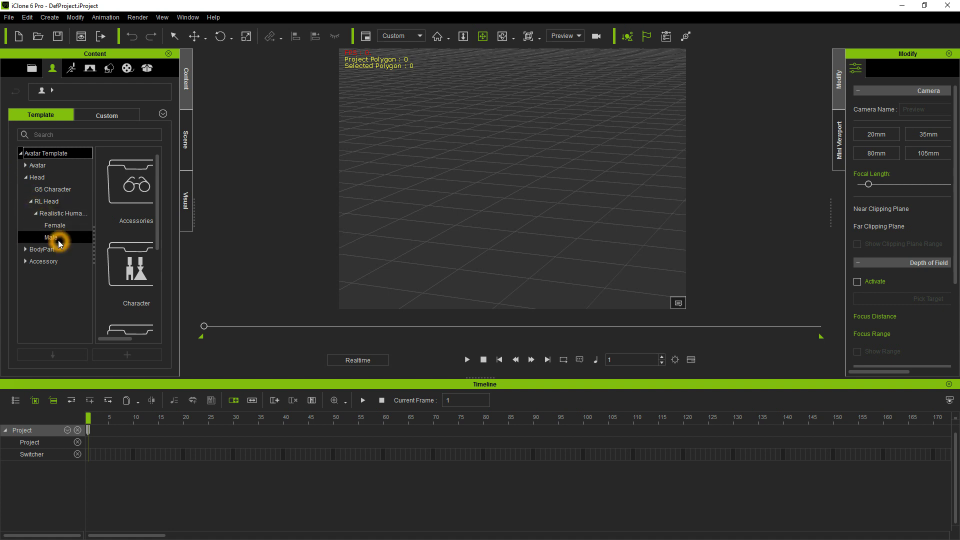
{"action": "left_click", "coordinate": [58, 239]}
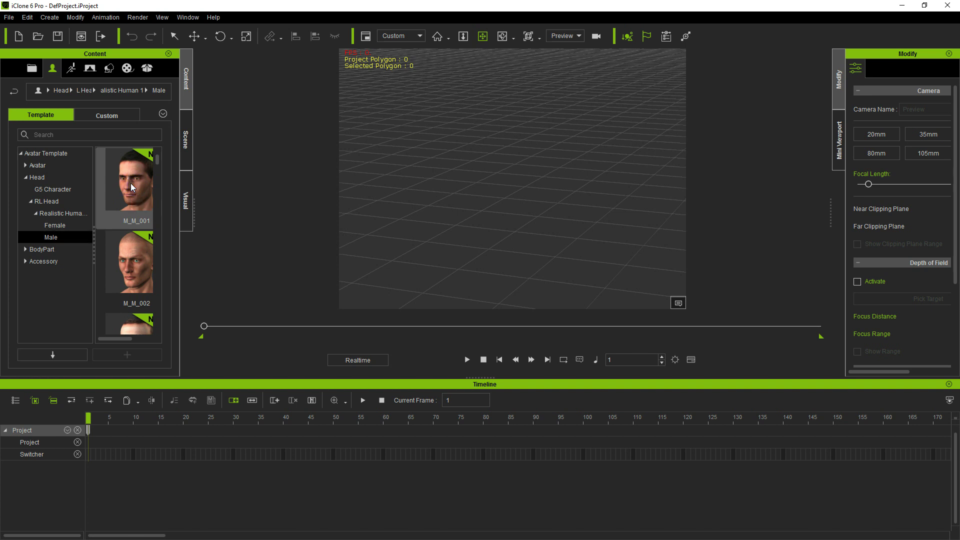
Locate the M_M_001 head file in its folder on disk and close iClone 6, leaving the folder open
{"action": "right_click", "coordinate": [132, 187]}
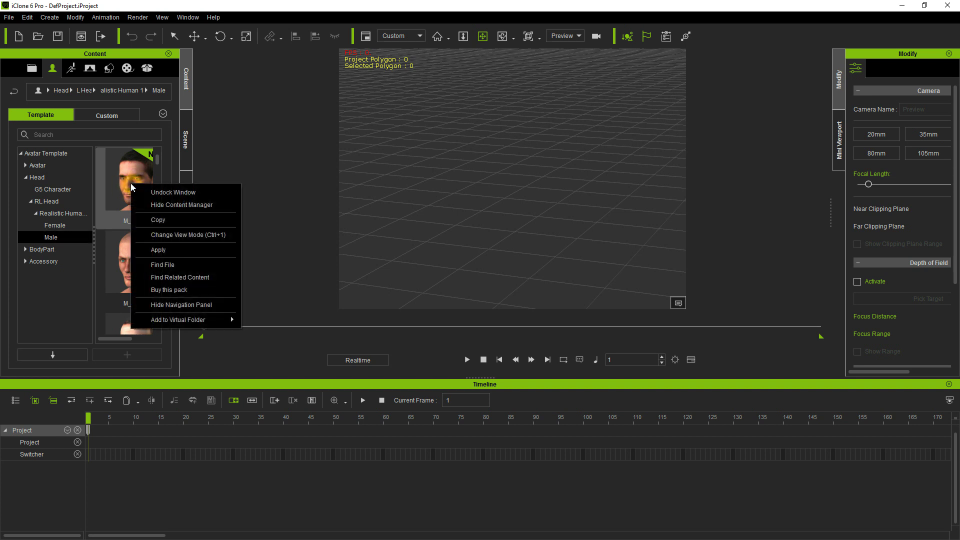
{"action": "left_click", "coordinate": [188, 267]}
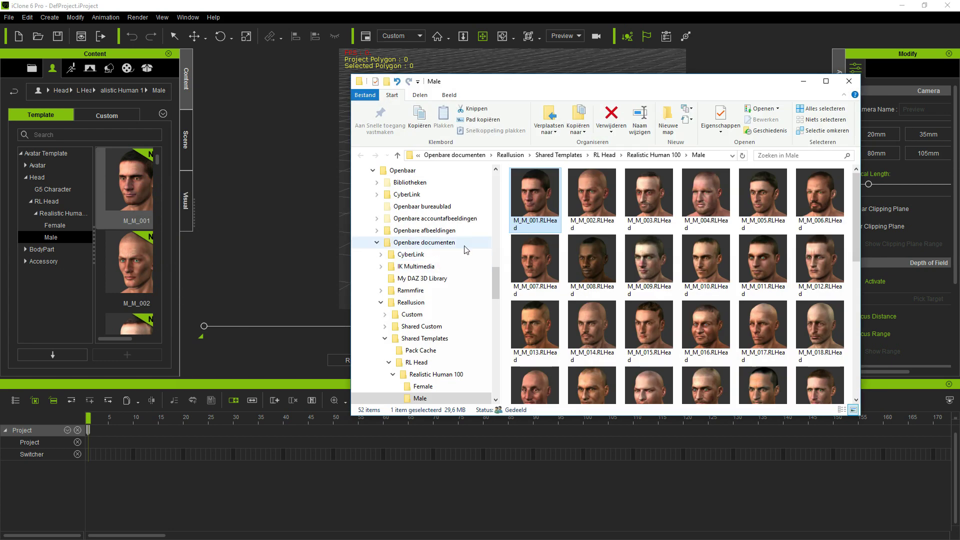
{"action": "left_click_drag", "start_coordinate": [619, 87], "coordinate": [583, 105]}
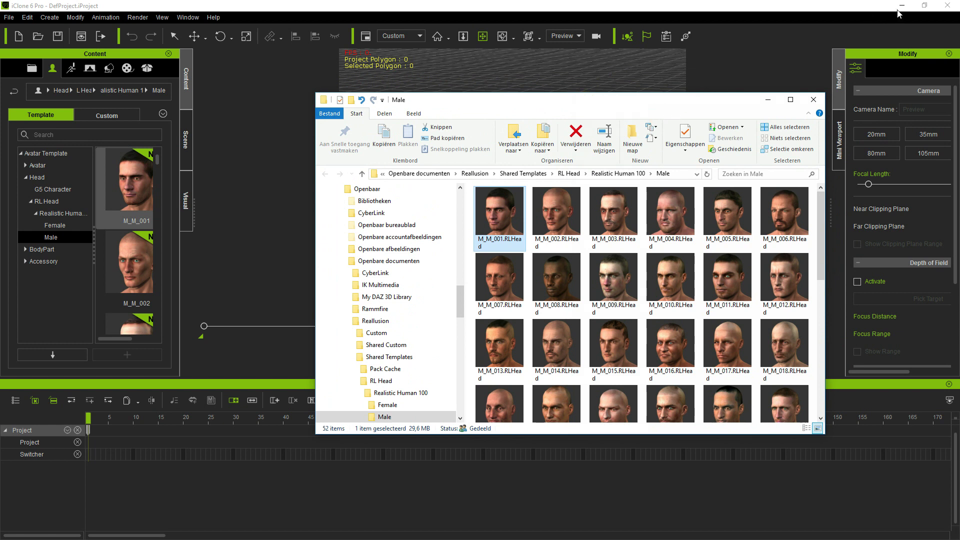
{"action": "left_click", "coordinate": [949, 8]}
Import M_M_006.RLHead onto the Character Creator figure with head morph, head and body texture, and dynamic appearance texture settings reset
{"action": "left_click_drag", "start_coordinate": [560, 107], "coordinate": [485, 222]}
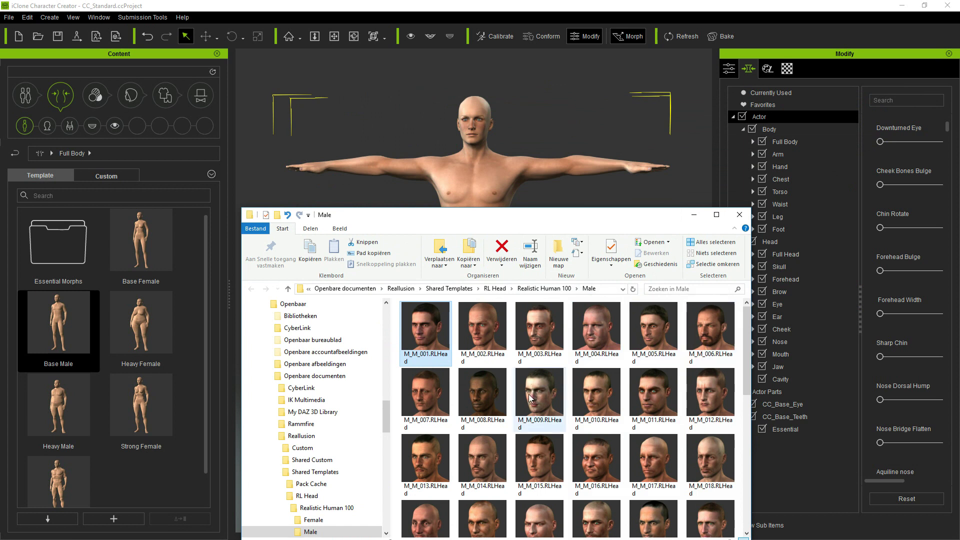
{"action": "left_click", "coordinate": [710, 339]}
{"action": "left_click_drag", "start_coordinate": [711, 340], "coordinate": [478, 173]}
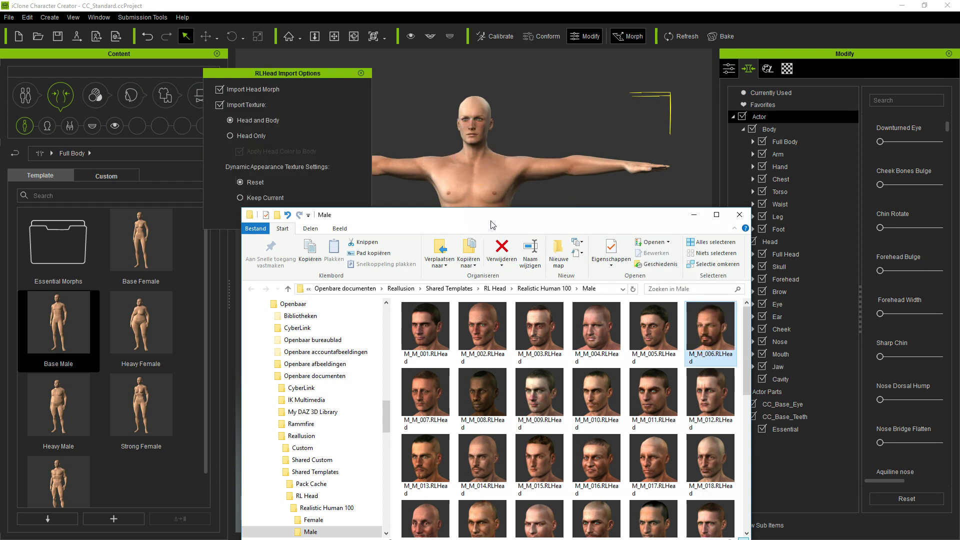
{"action": "left_click_drag", "start_coordinate": [511, 224], "coordinate": [720, 226]}
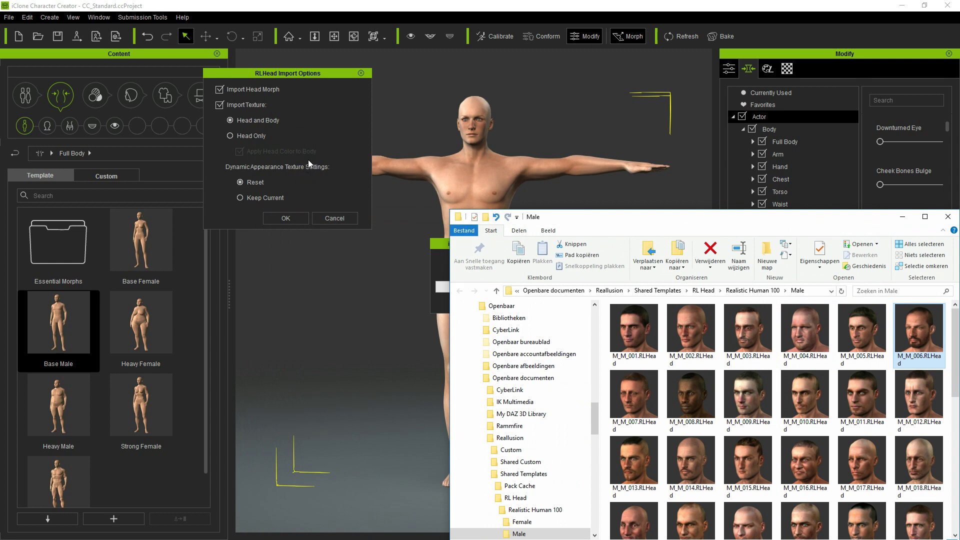
{"action": "left_click", "coordinate": [288, 220]}
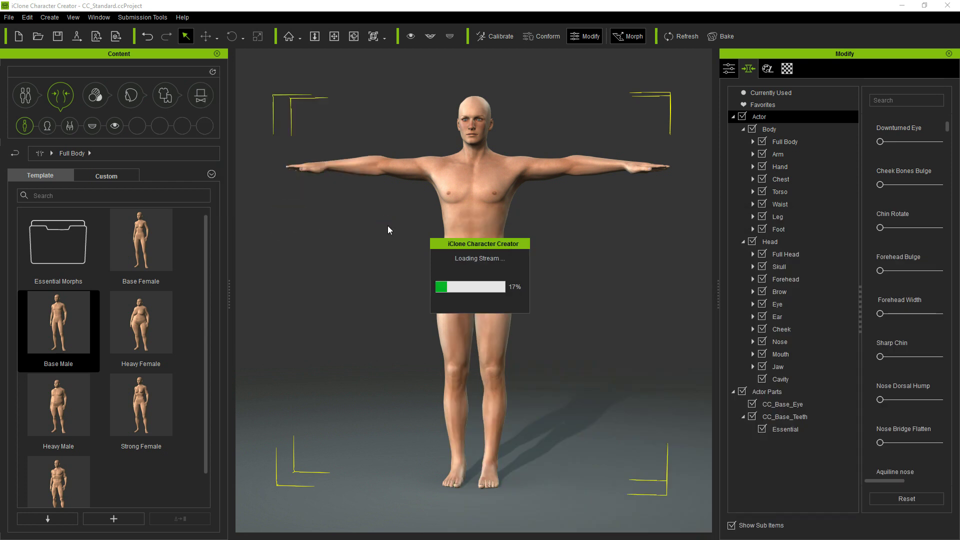
{"action": "left_click", "coordinate": [580, 247]}
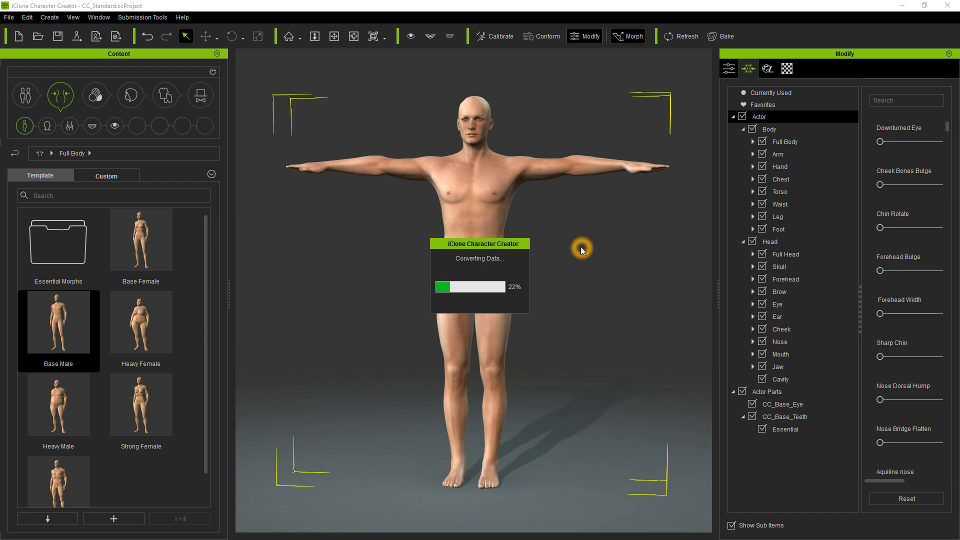
{"action": "left_click", "coordinate": [607, 249]}
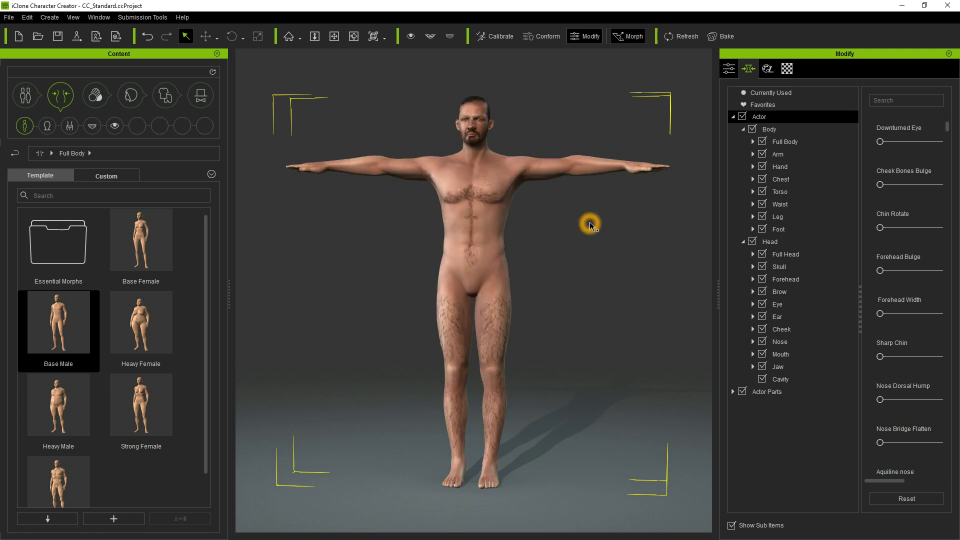
Examine the imported head and skin texture on the character's face, chest and torso from close up
{"action": "left_click", "coordinate": [586, 221]}
{"action": "scroll", "coordinate": [586, 220], "scroll_direction": "up", "scroll_amount": 3}
{"action": "left_click", "coordinate": [599, 207]}
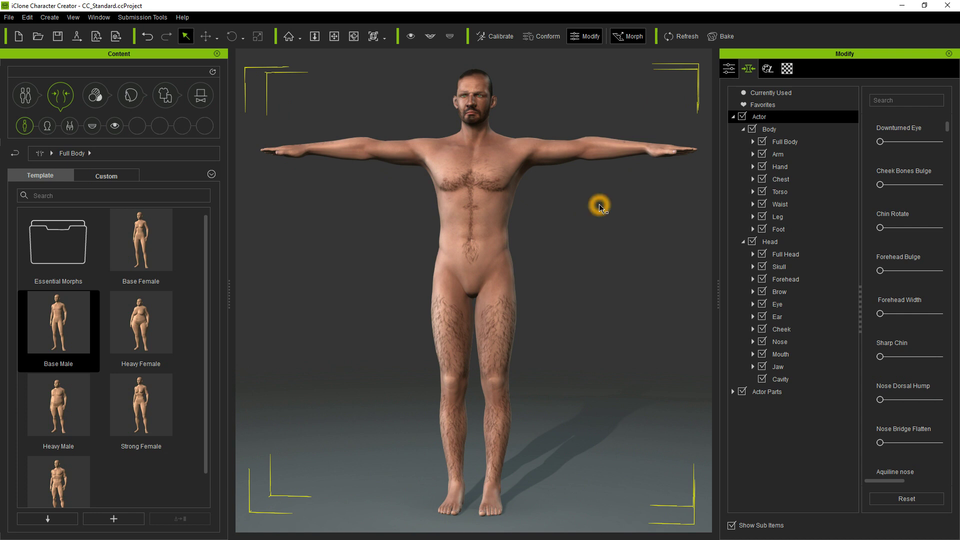
{"action": "left_click_drag", "start_coordinate": [599, 207], "coordinate": [545, 326]}
{"action": "scroll", "coordinate": [557, 254], "scroll_direction": "up", "scroll_amount": 3}
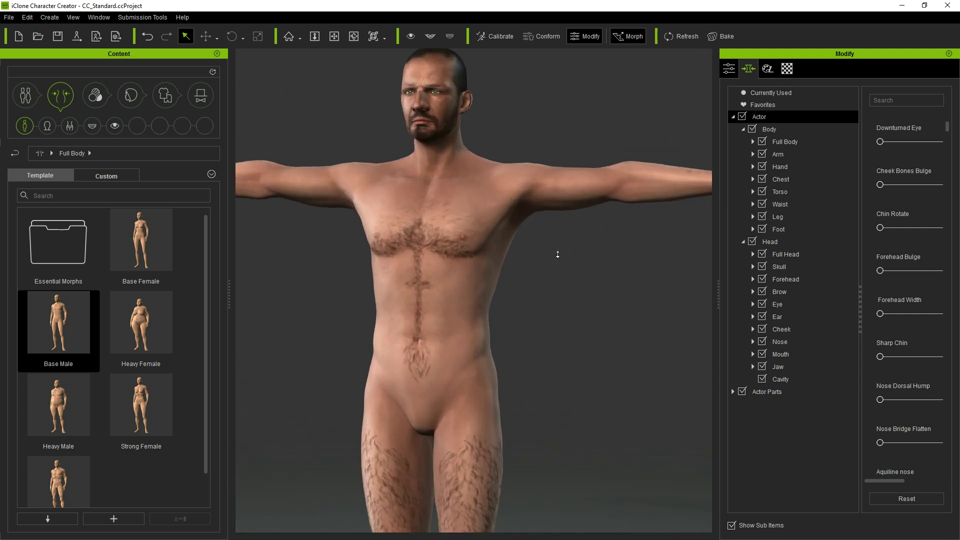
{"action": "left_click_drag", "start_coordinate": [558, 254], "coordinate": [570, 306]}
{"action": "left_click_drag", "start_coordinate": [573, 171], "coordinate": [600, 182]}
{"action": "scroll", "coordinate": [596, 171], "scroll_direction": "up", "scroll_amount": 3}
{"action": "scroll", "coordinate": [595, 152], "scroll_direction": "down", "scroll_amount": 2}
{"action": "middle_click_drag", "start_coordinate": [595, 152], "coordinate": [606, 210]}
{"action": "scroll", "coordinate": [604, 205], "scroll_direction": "up", "scroll_amount": 3}
{"action": "scroll", "coordinate": [615, 143], "scroll_direction": "down", "scroll_amount": 2}
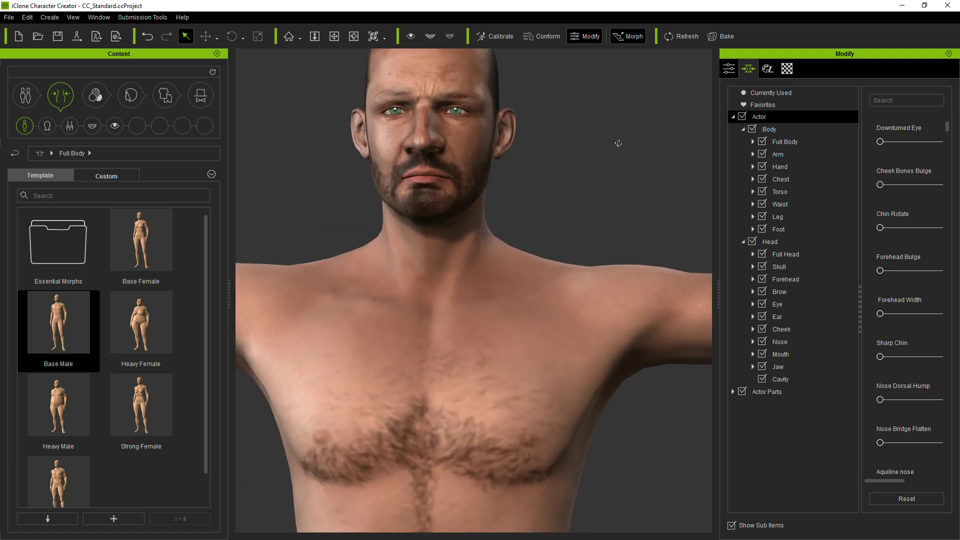
{"action": "middle_click_drag", "start_coordinate": [609, 134], "coordinate": [610, 206]}
{"action": "left_click", "coordinate": [608, 189]}
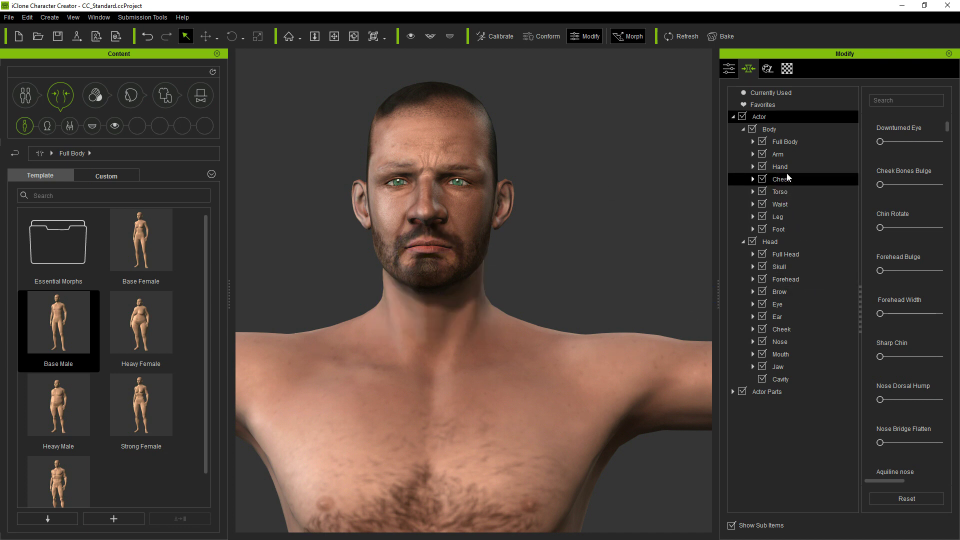
{"action": "left_click", "coordinate": [780, 343]}
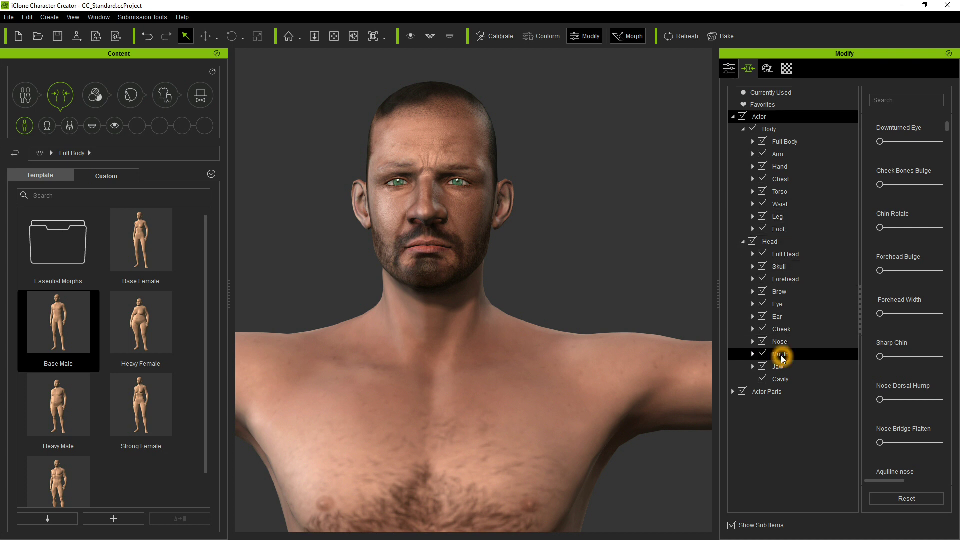
{"action": "left_click", "coordinate": [539, 326]}
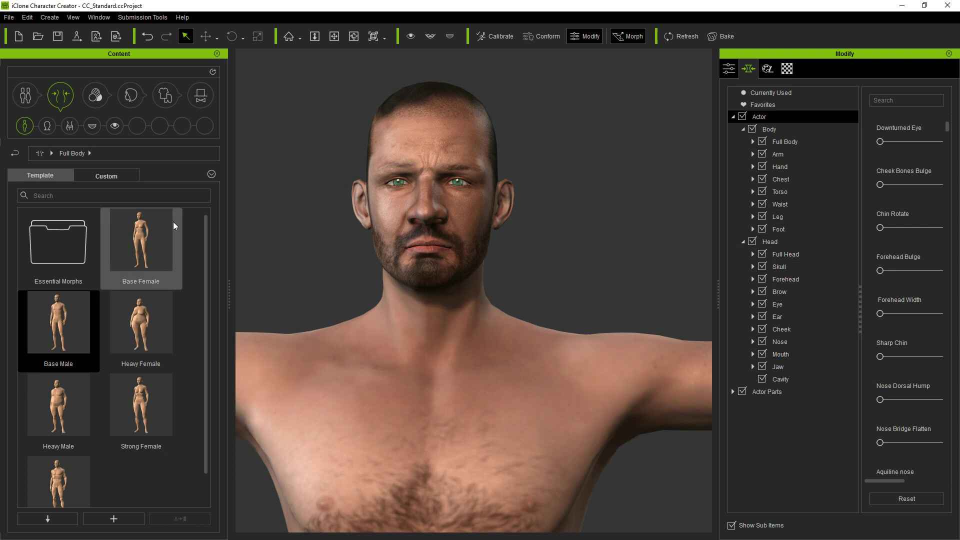
{"action": "left_click", "coordinate": [187, 222]}
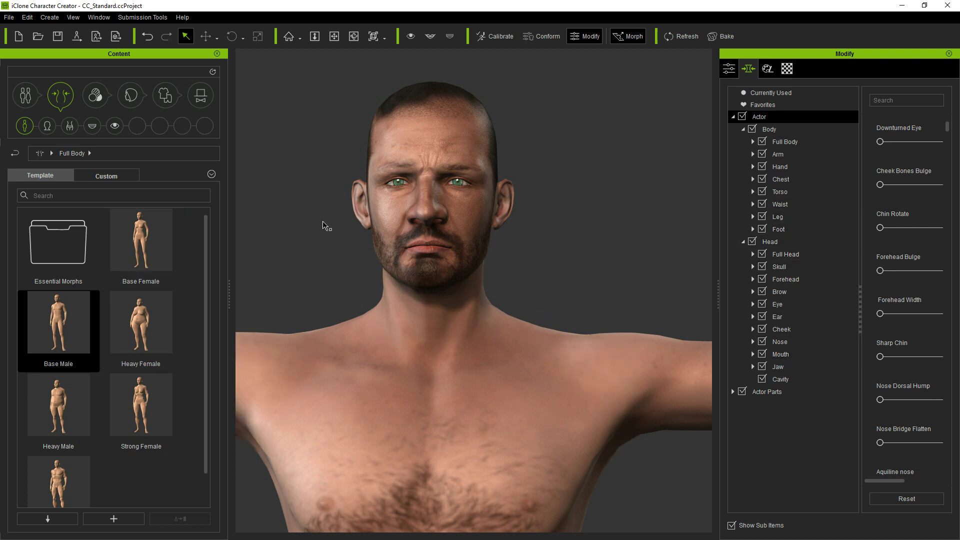
{"action": "left_click", "coordinate": [296, 143]}
{"action": "left_click", "coordinate": [12, 18]}
Add the current character to the custom Clothed project library and name it Tutorial
{"action": "left_click", "coordinate": [100, 176]}
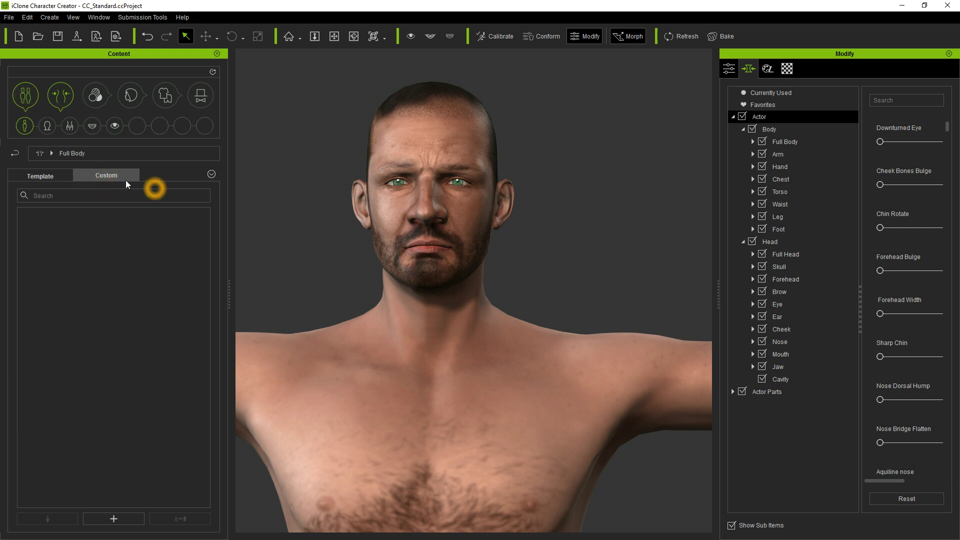
{"action": "left_click", "coordinate": [27, 98]}
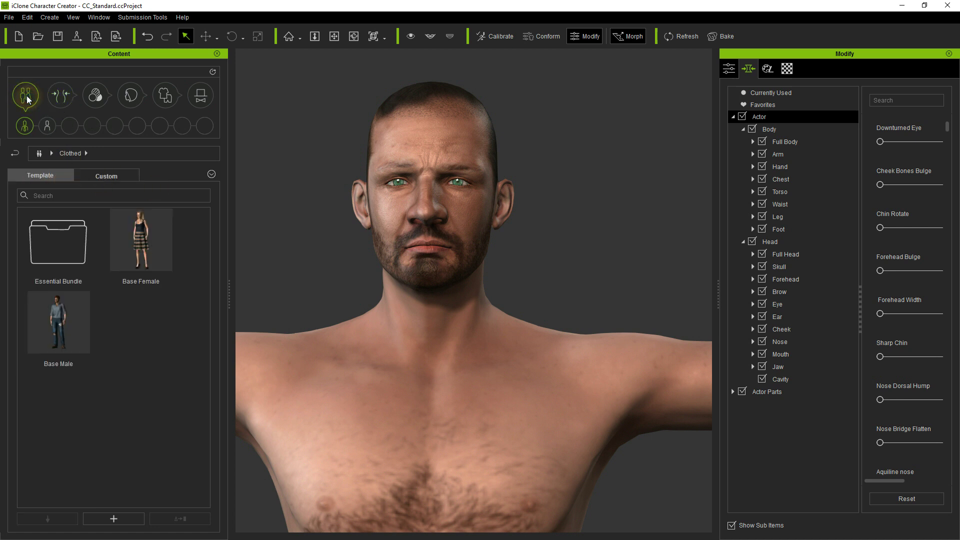
{"action": "left_click", "coordinate": [99, 178]}
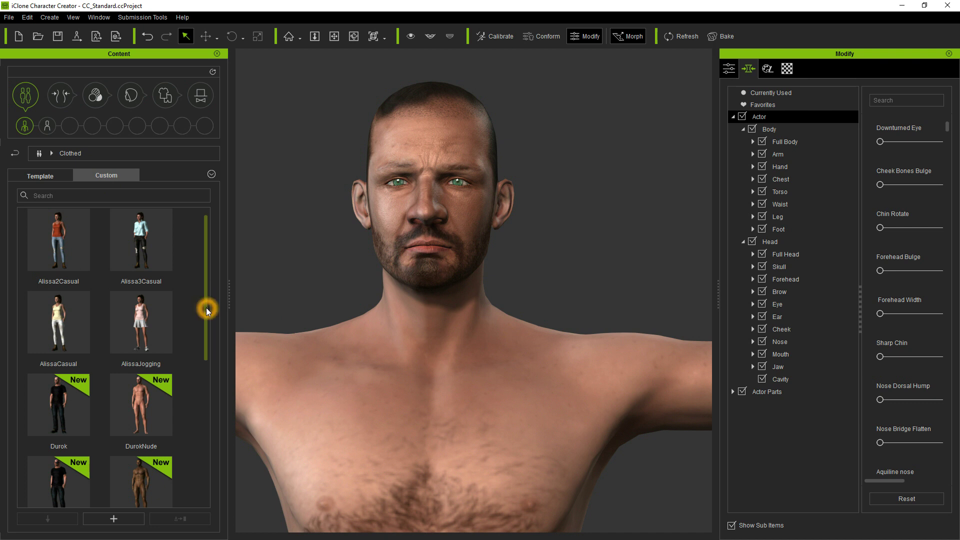
{"action": "left_click_drag", "start_coordinate": [206, 308], "coordinate": [202, 457]}
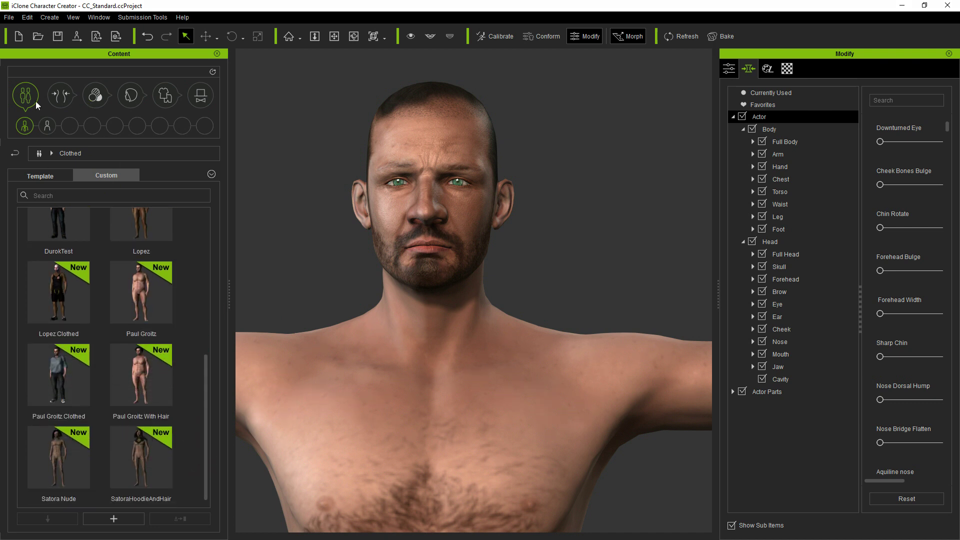
{"action": "left_click", "coordinate": [118, 520]}
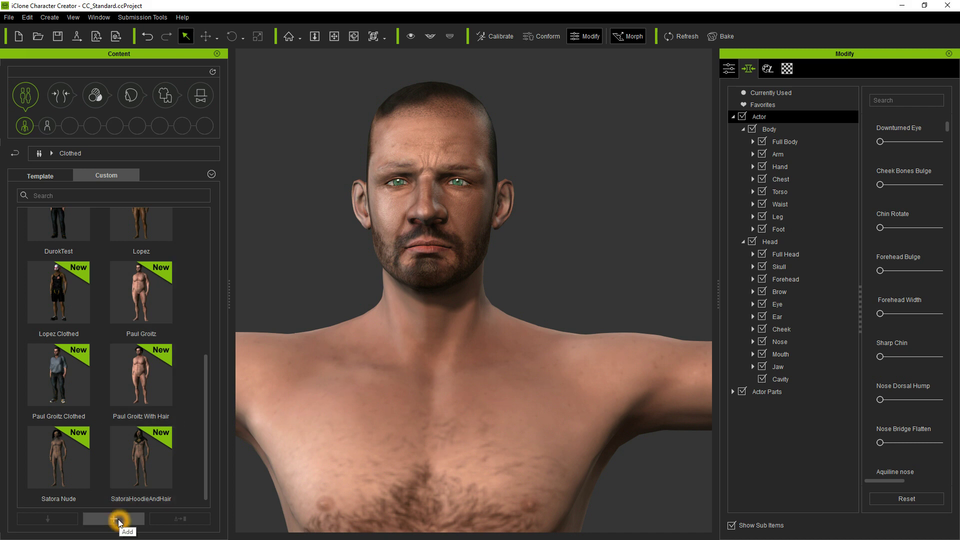
{"action": "left_click", "coordinate": [364, 349]}
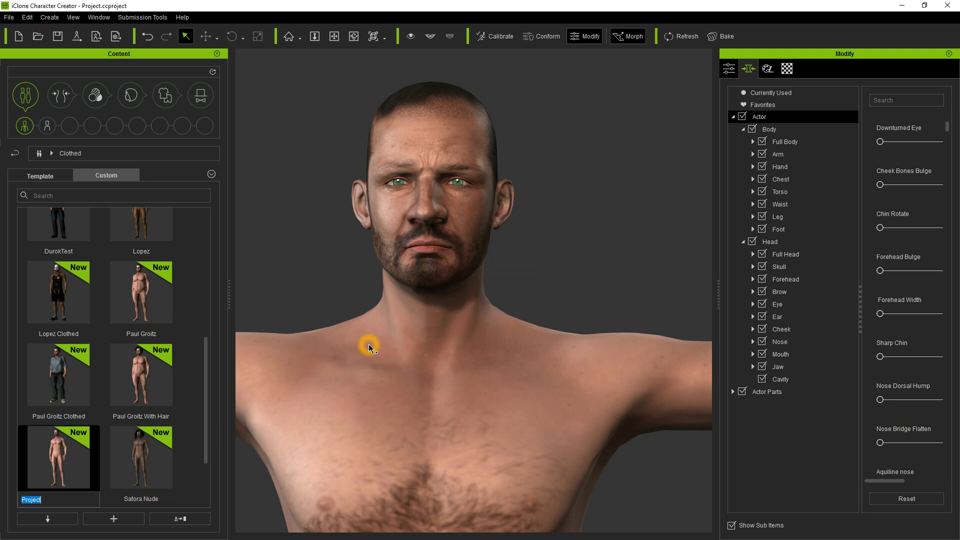
{"action": "type", "text": "Tutorial"}
{"action": "key", "text": "Return"}
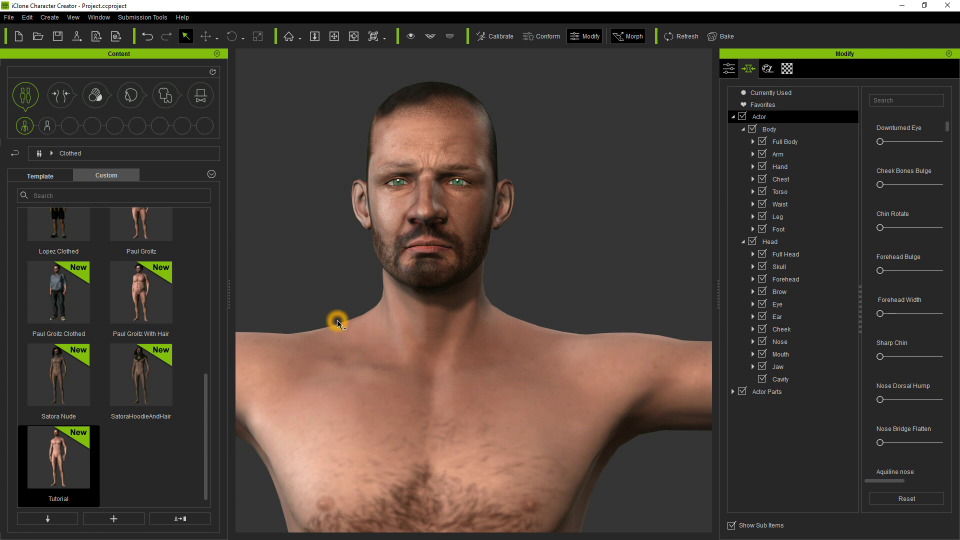
{"action": "left_click", "coordinate": [337, 249]}
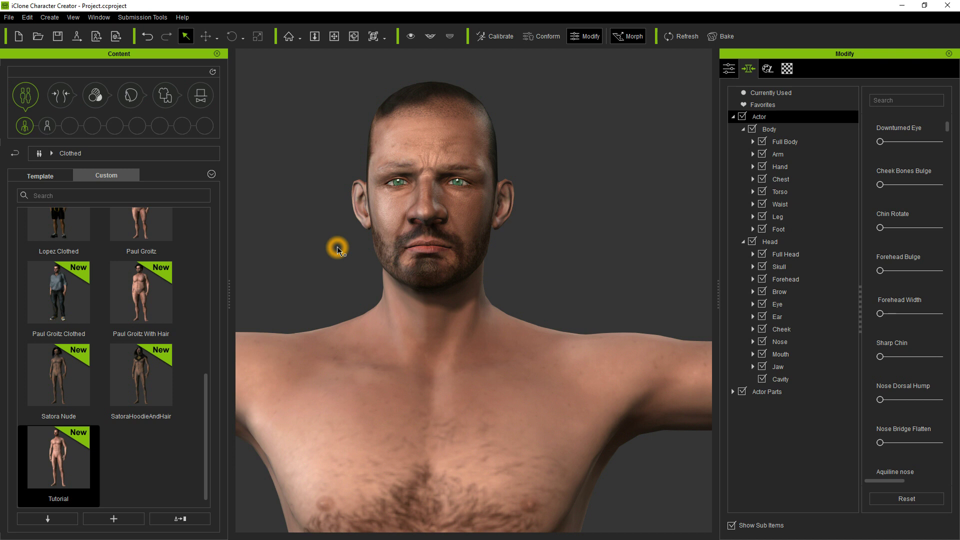
{"action": "left_click", "coordinate": [339, 246]}
{"action": "left_click", "coordinate": [304, 156]}
Start an OBJ export of the nude character with the Y-Up axis and the Full Body part
{"action": "left_click", "coordinate": [9, 18]}
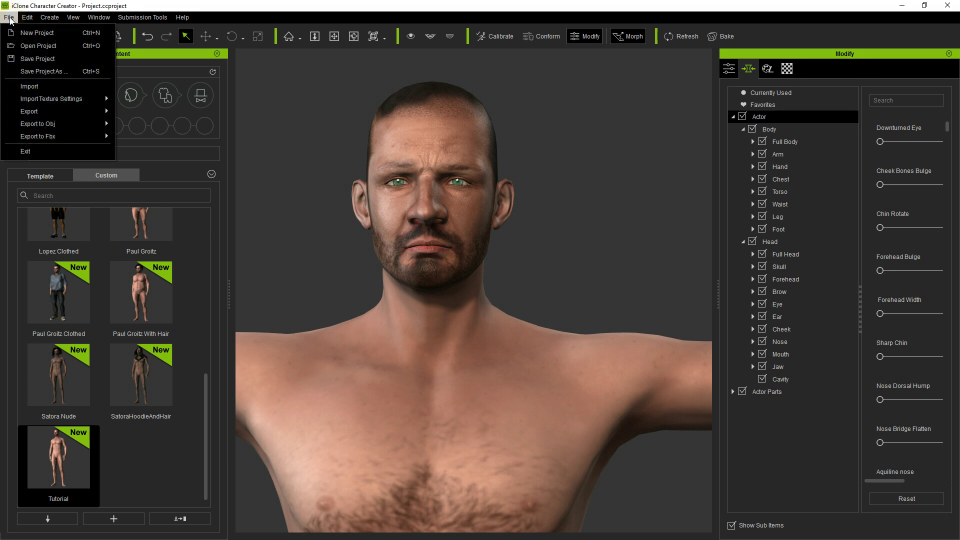
{"action": "left_click", "coordinate": [51, 124]}
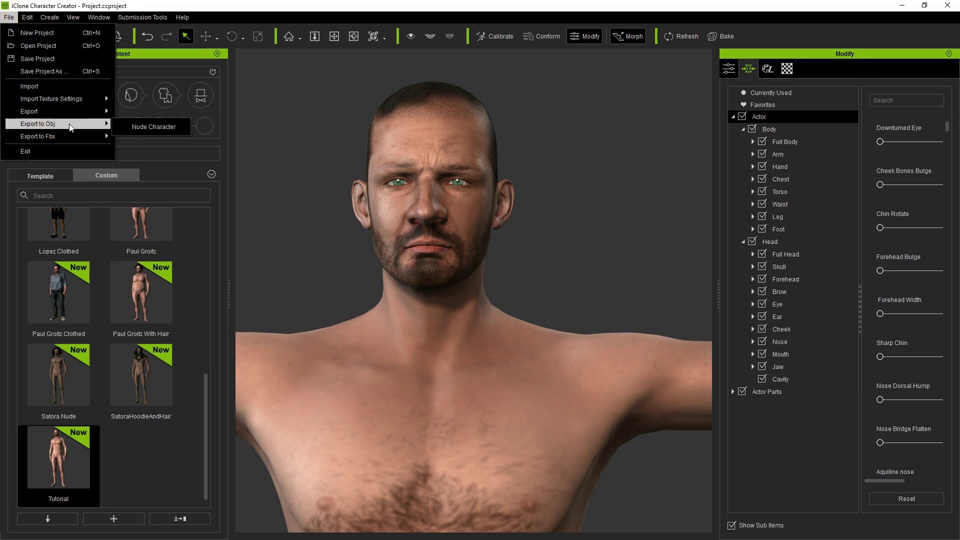
{"action": "left_click", "coordinate": [148, 128]}
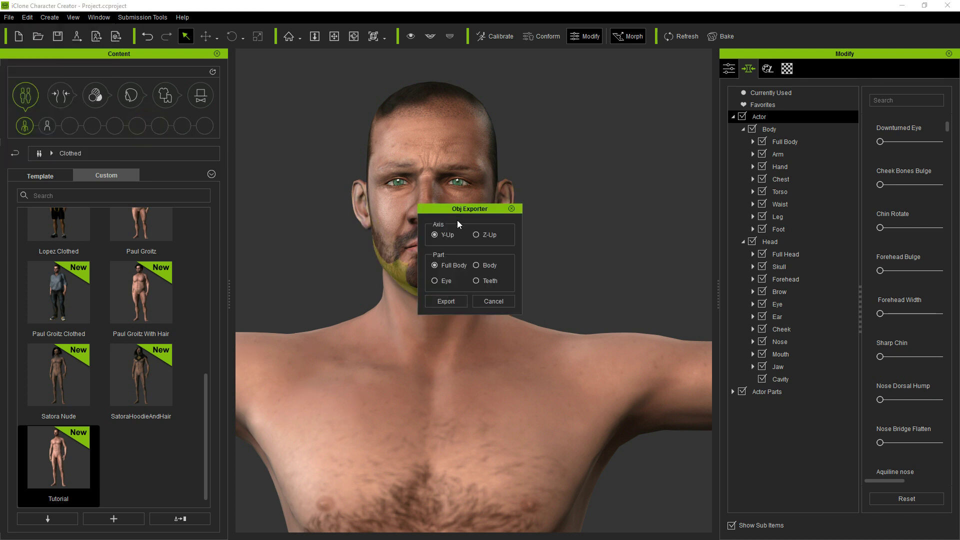
{"action": "left_click", "coordinate": [453, 303]}
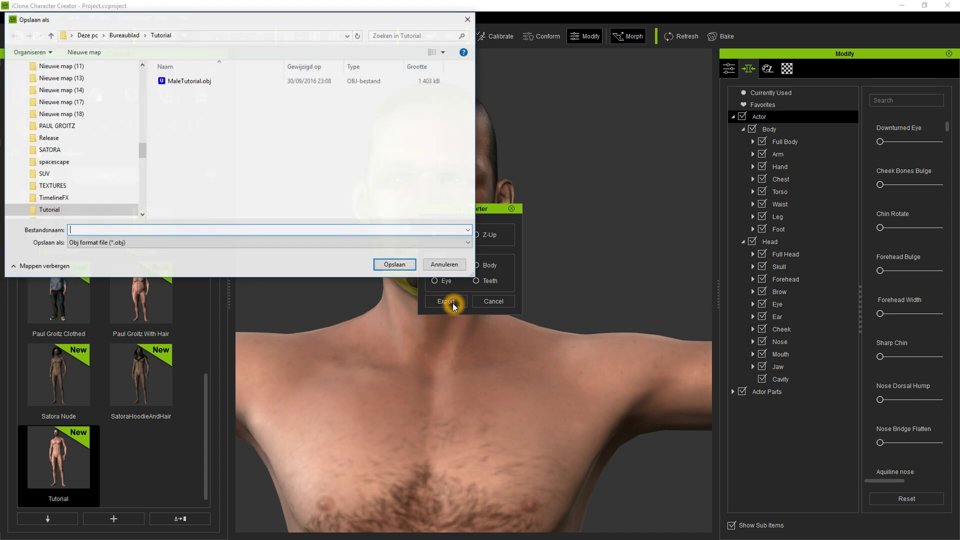
Save the OBJ export in the desktop's Tutorial folder, overwriting MaleTutorial.obj
{"action": "left_click", "coordinate": [200, 183]}
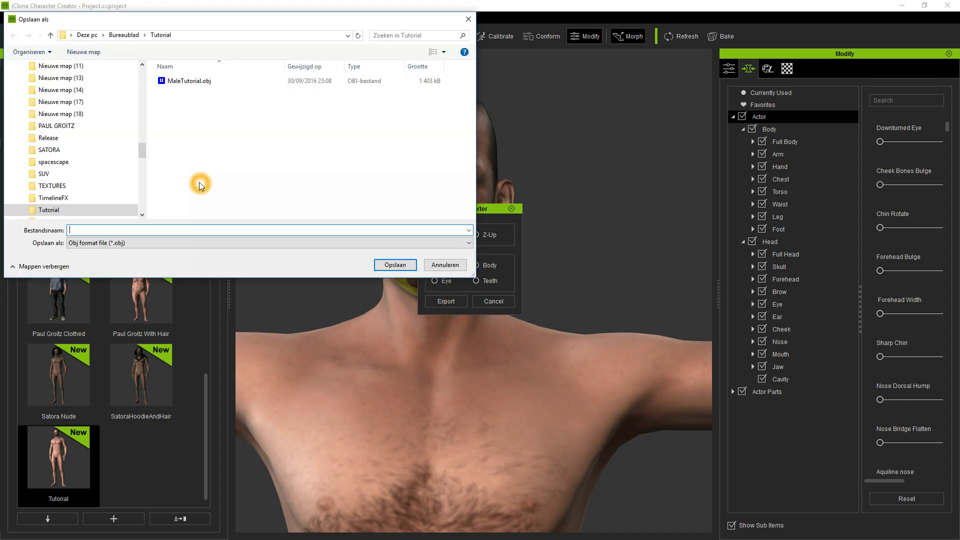
{"action": "left_click", "coordinate": [50, 211]}
{"action": "left_click", "coordinate": [56, 211]}
{"action": "left_click", "coordinate": [50, 212]}
{"action": "left_click", "coordinate": [52, 214]}
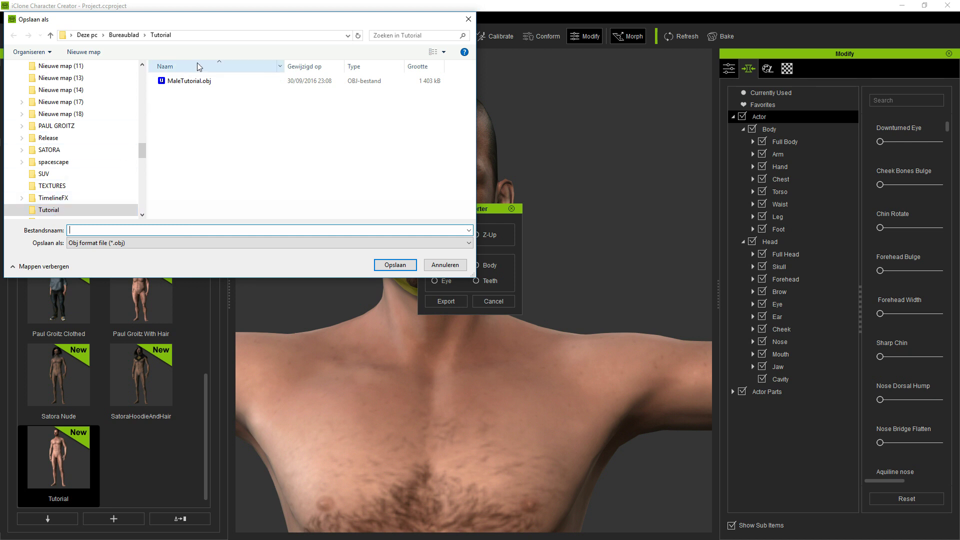
{"action": "left_click", "coordinate": [193, 83]}
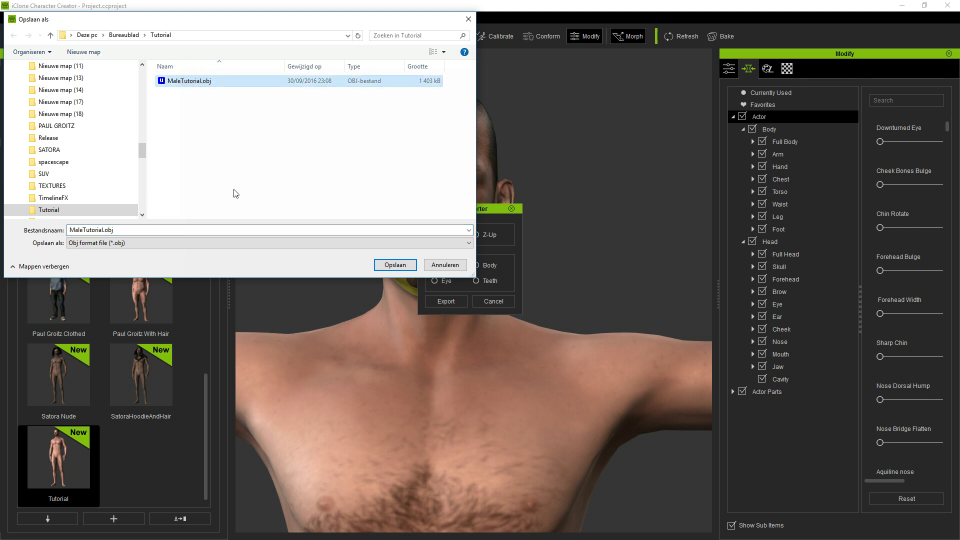
{"action": "left_click", "coordinate": [268, 199]}
{"action": "left_click", "coordinate": [388, 266]}
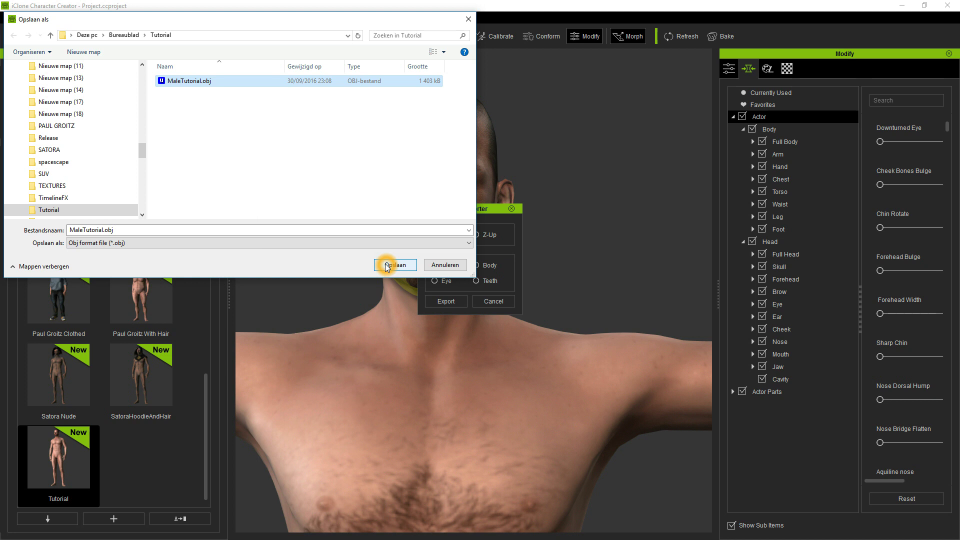
{"action": "left_click", "coordinate": [503, 275]}
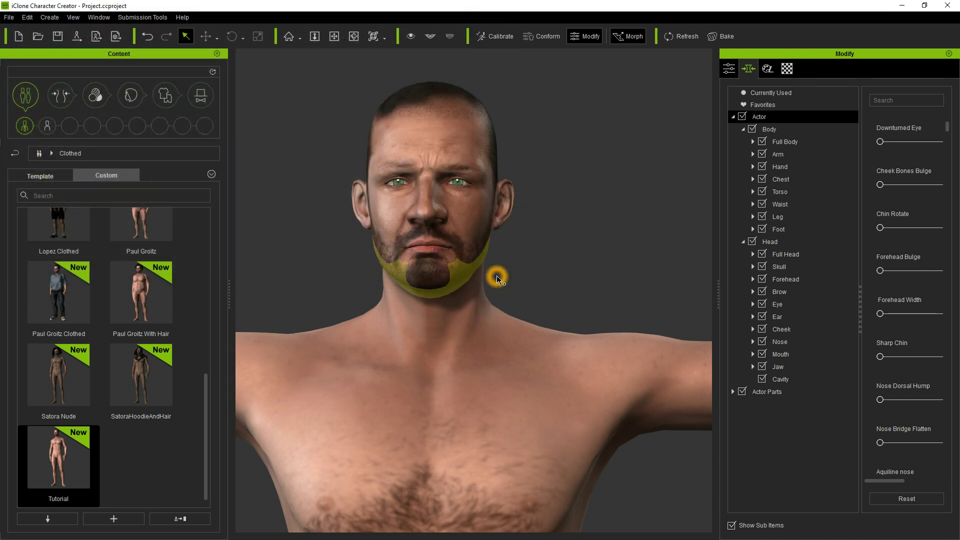
{"action": "left_click", "coordinate": [497, 278]}
{"action": "left_click", "coordinate": [521, 257]}
{"action": "left_click", "coordinate": [702, 147]}
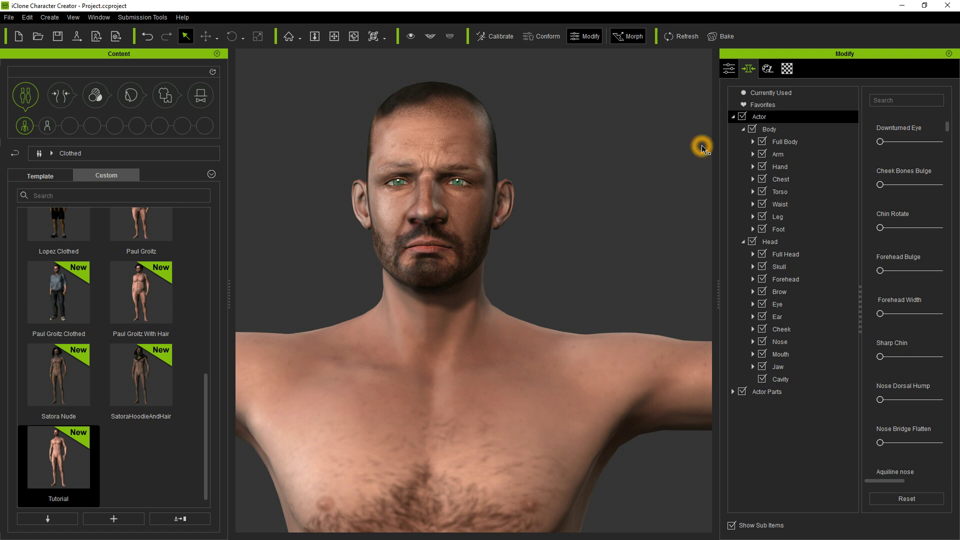
{"action": "left_click", "coordinate": [629, 152]}
{"action": "left_click", "coordinate": [728, 90]}
{"action": "left_click", "coordinate": [881, 43]}
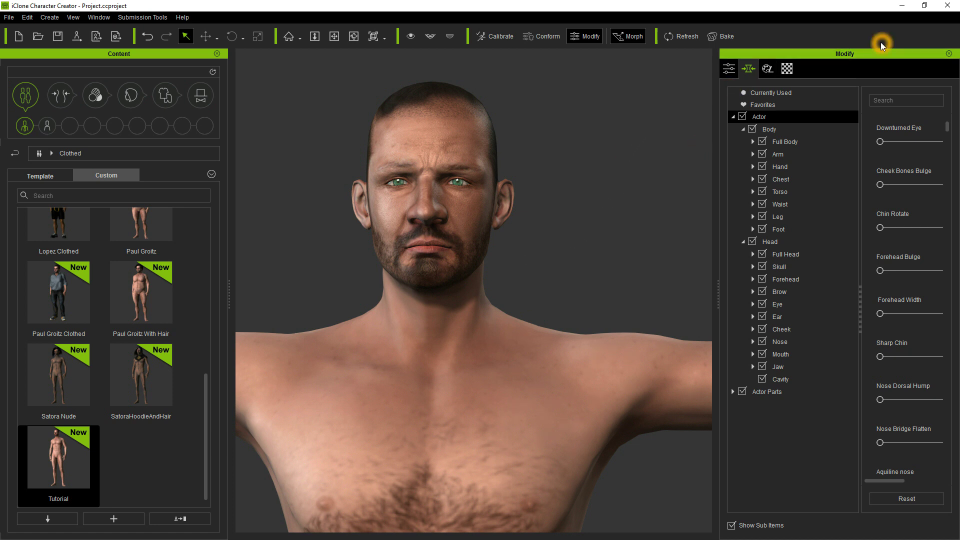
Minimize Character Creator and close the Male heads folder window on the desktop
{"action": "left_click", "coordinate": [903, 6]}
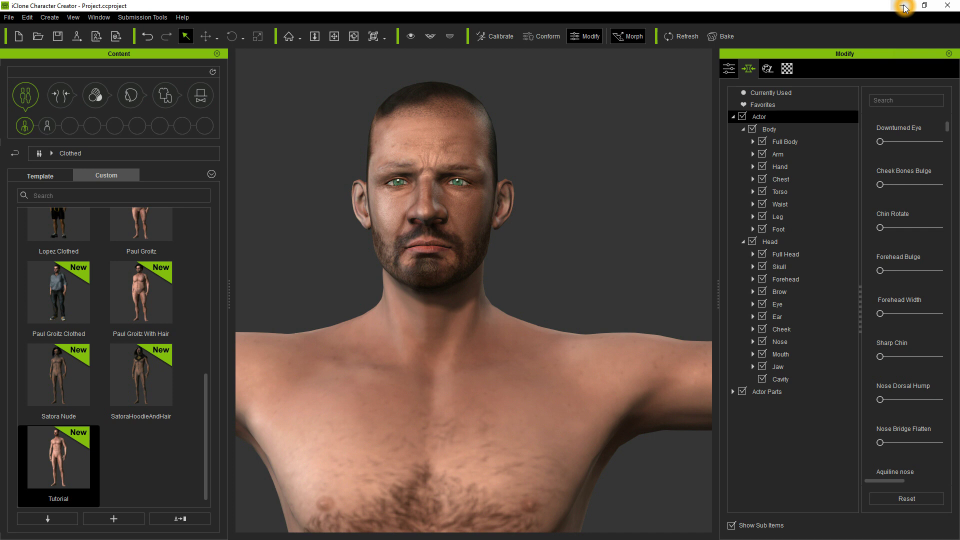
{"action": "left_click", "coordinate": [904, 7]}
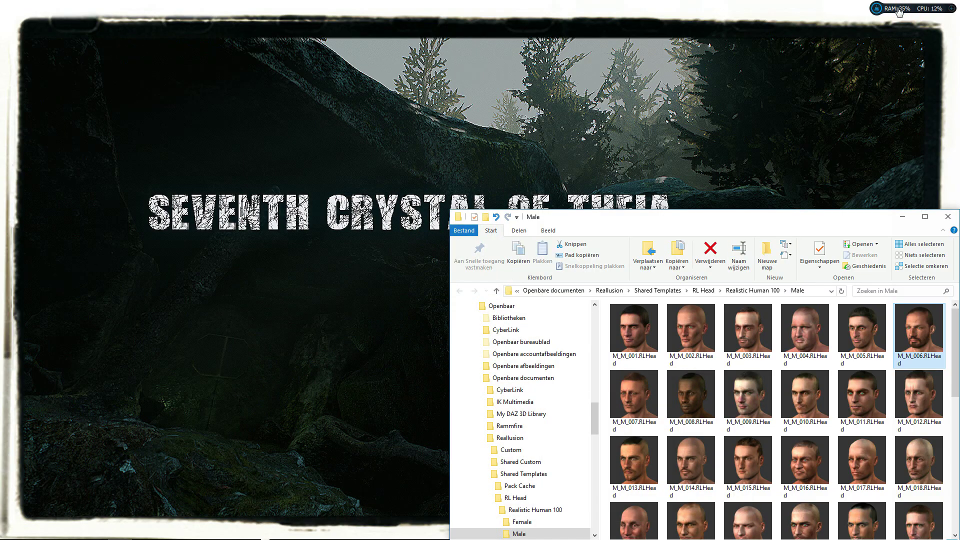
{"action": "left_click", "coordinate": [777, 216]}
{"action": "left_click_drag", "start_coordinate": [778, 216], "coordinate": [622, 67]}
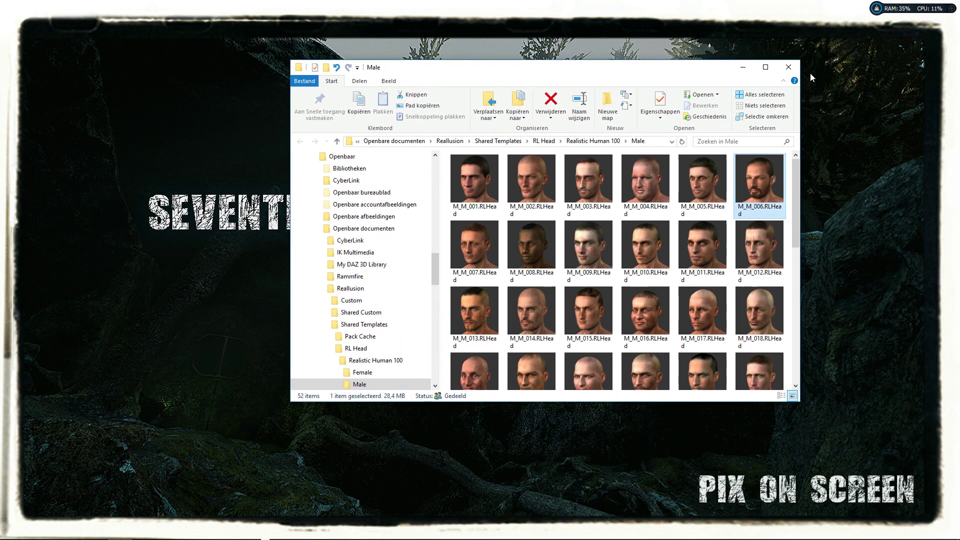
{"action": "left_click", "coordinate": [793, 68]}
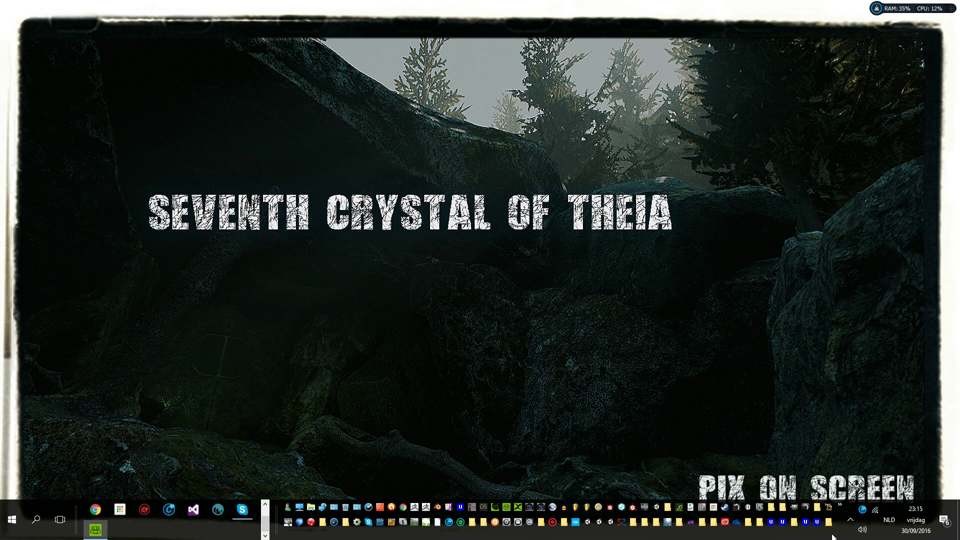
Inspect the MaleTutorial.ObjKey file among the exported files in the desktop's Tutorial folder and close the folder
{"action": "left_click", "coordinate": [841, 529]}
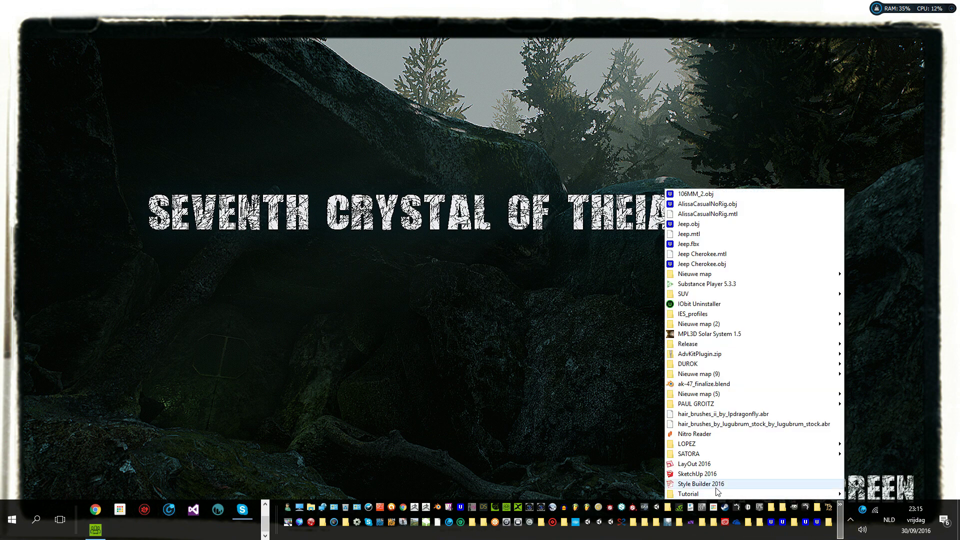
{"action": "left_click", "coordinate": [690, 495]}
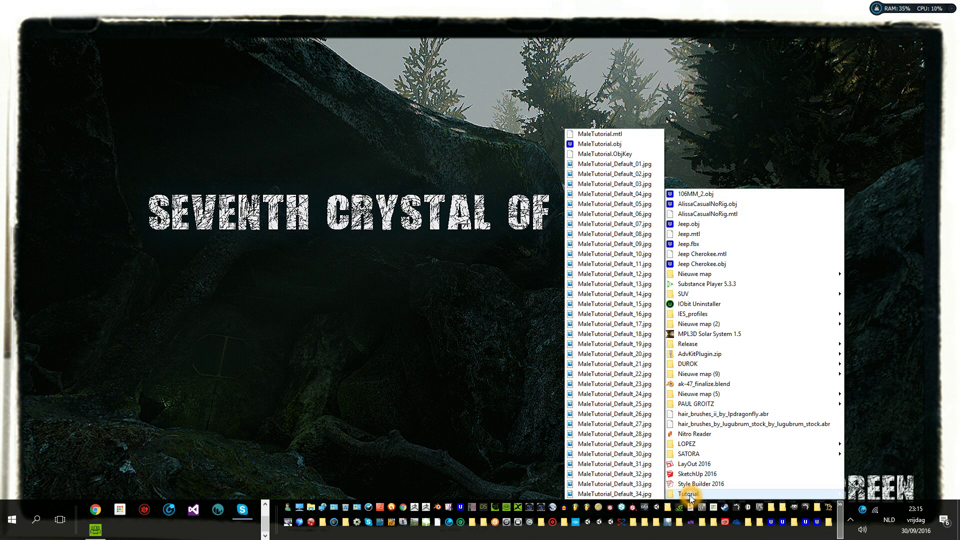
{"action": "left_click", "coordinate": [690, 495]}
{"action": "left_click", "coordinate": [690, 495]}
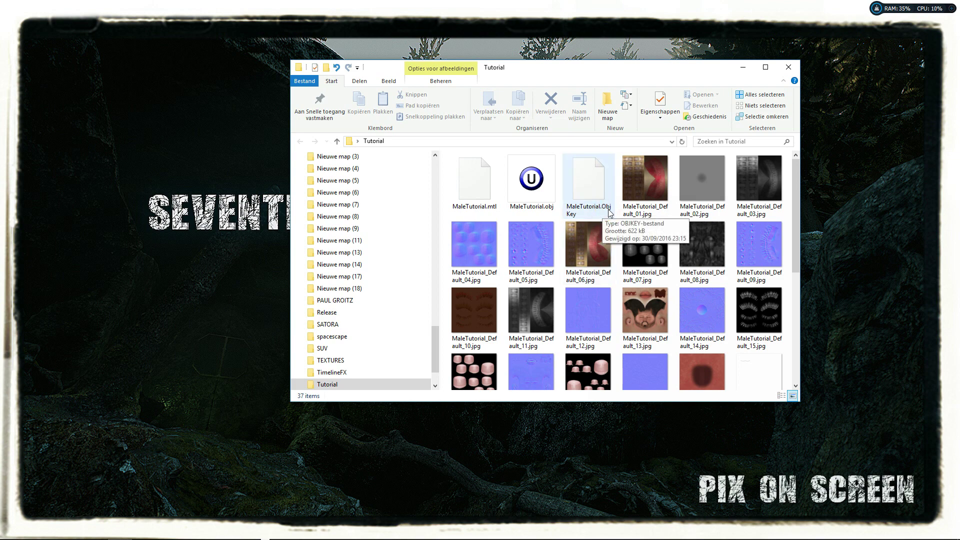
{"action": "left_click", "coordinate": [593, 193]}
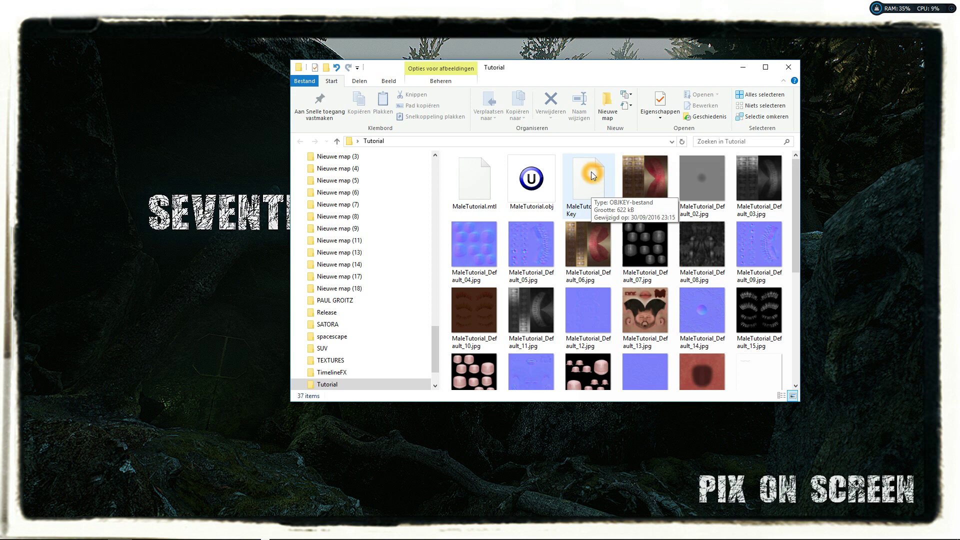
{"action": "left_click", "coordinate": [788, 67]}
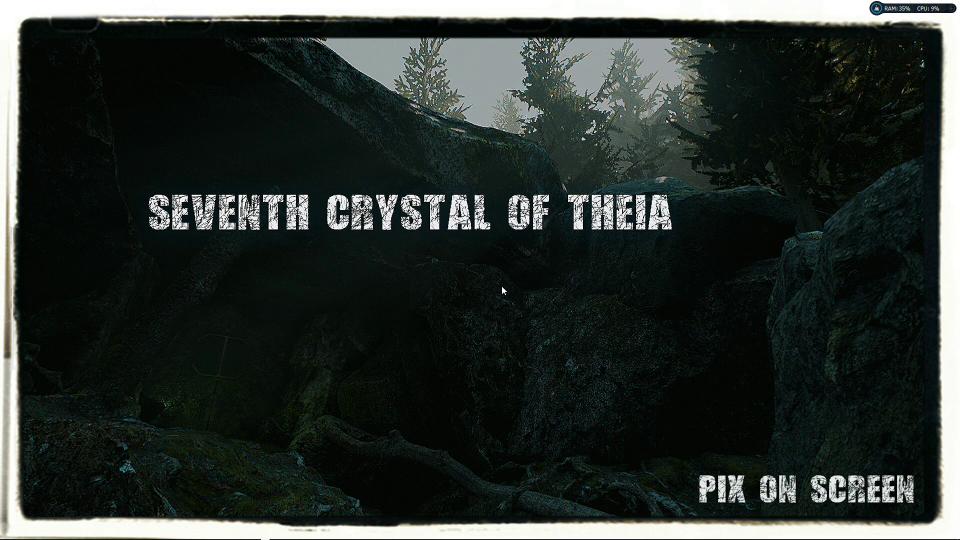